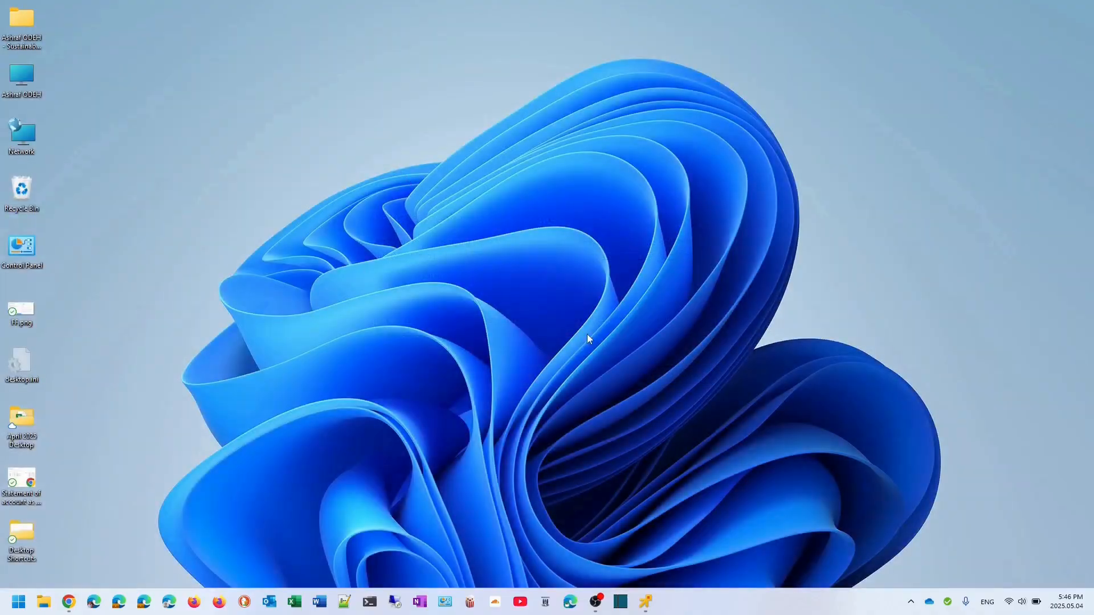
# - Bring the full-screen Raspberry Pi remote desktop session to the front
pyautogui.click(644, 602)
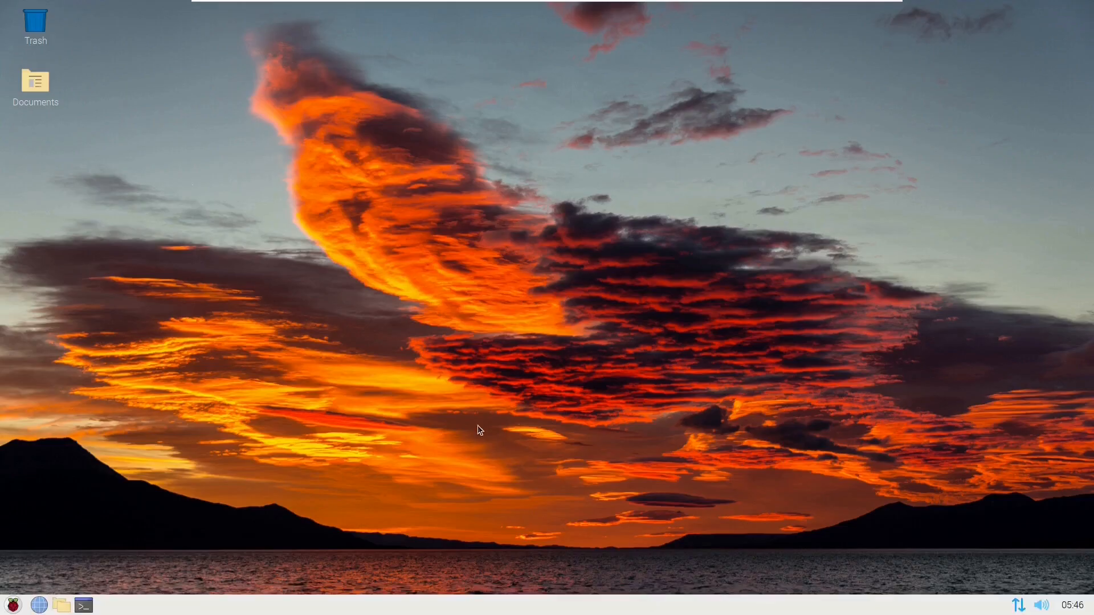
# - Launch Chromium and LXTerminal, run 'ip r' to confirm gateway 192.168.44.1, then return to Chromium
pyautogui.click(39, 605)
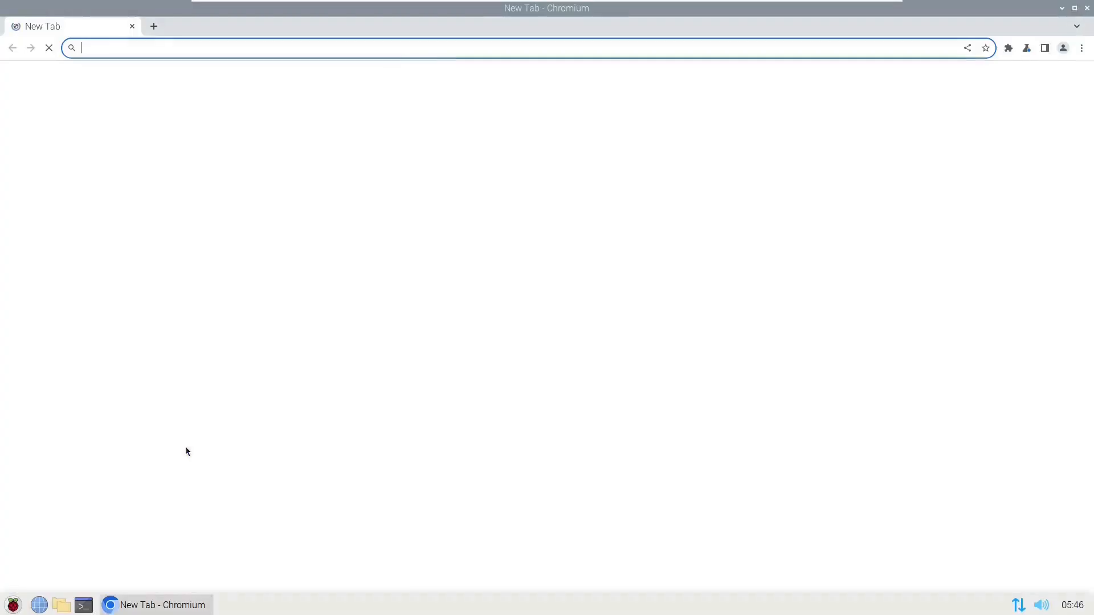
pyautogui.click(83, 605)
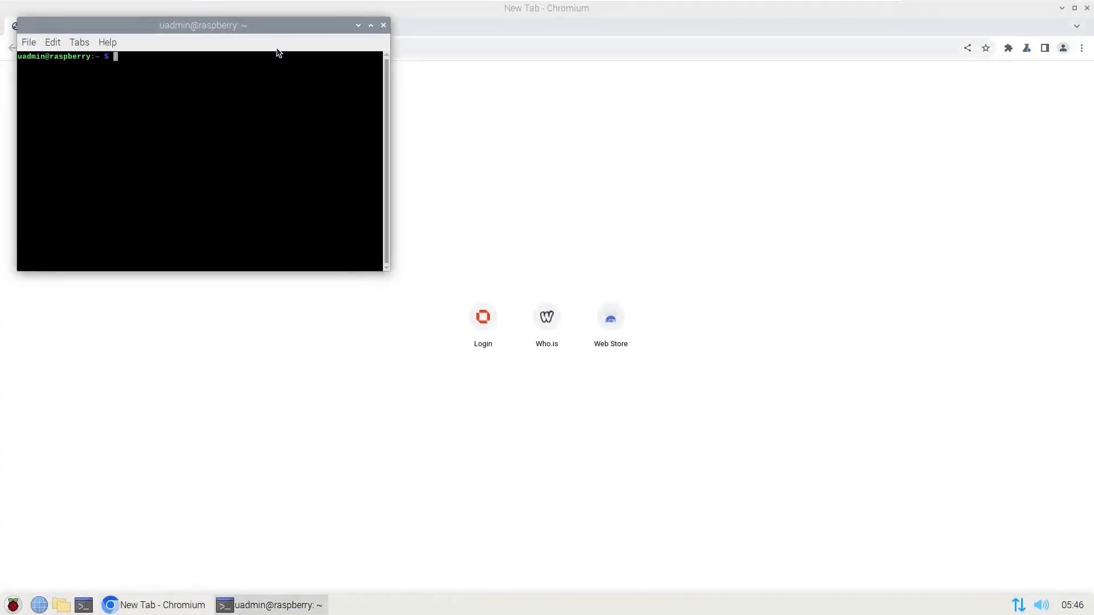
pyautogui.write('ip r')
pyautogui.press('Return')
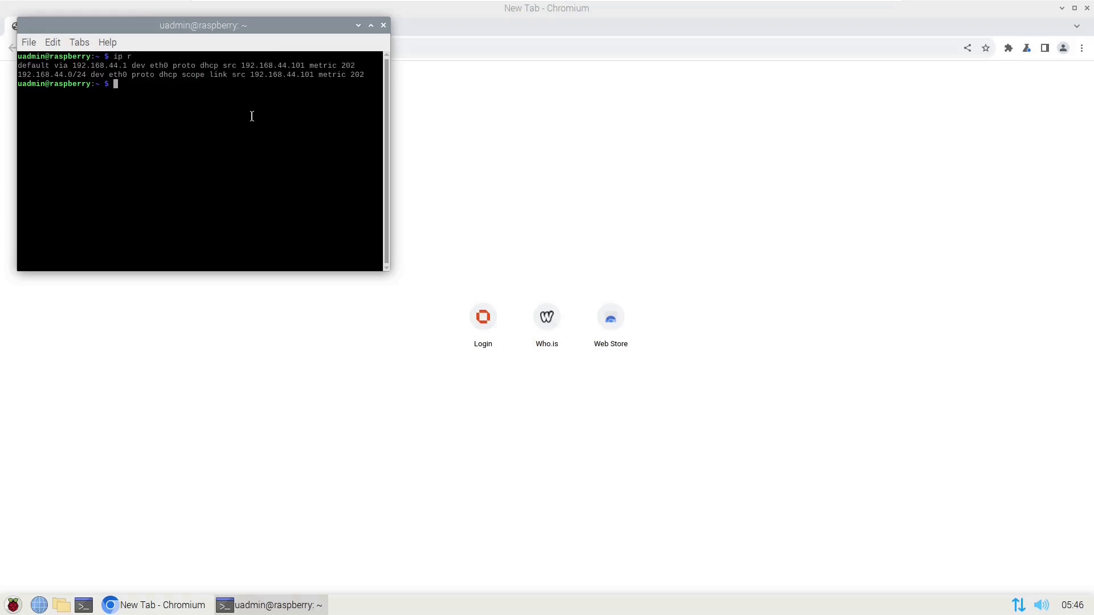
pyautogui.moveTo(269, 26); pyautogui.dragTo(398, 154)
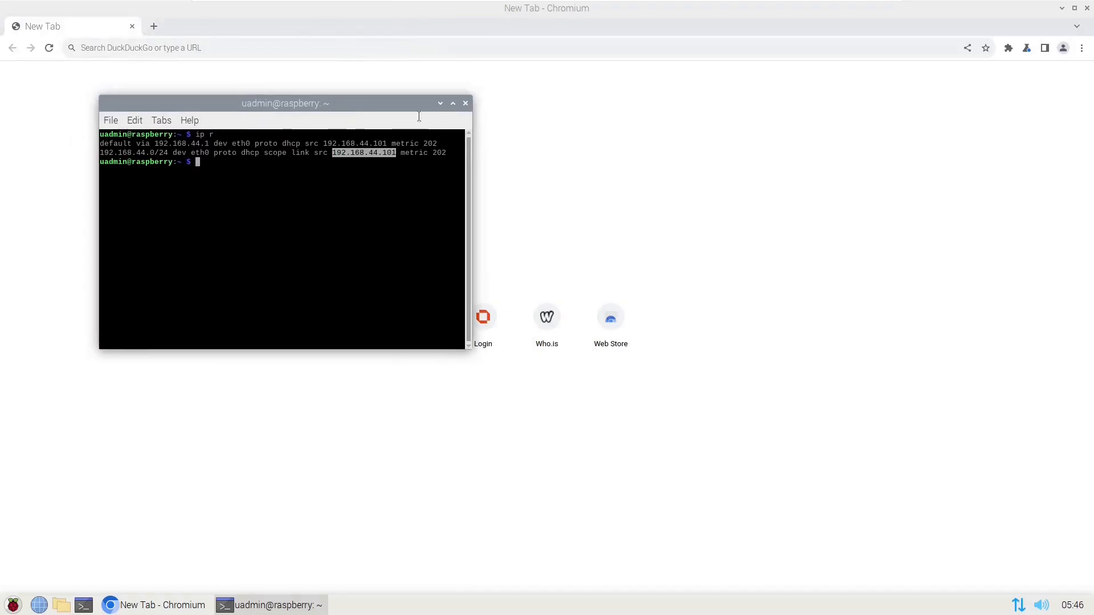
pyautogui.click(351, 50)
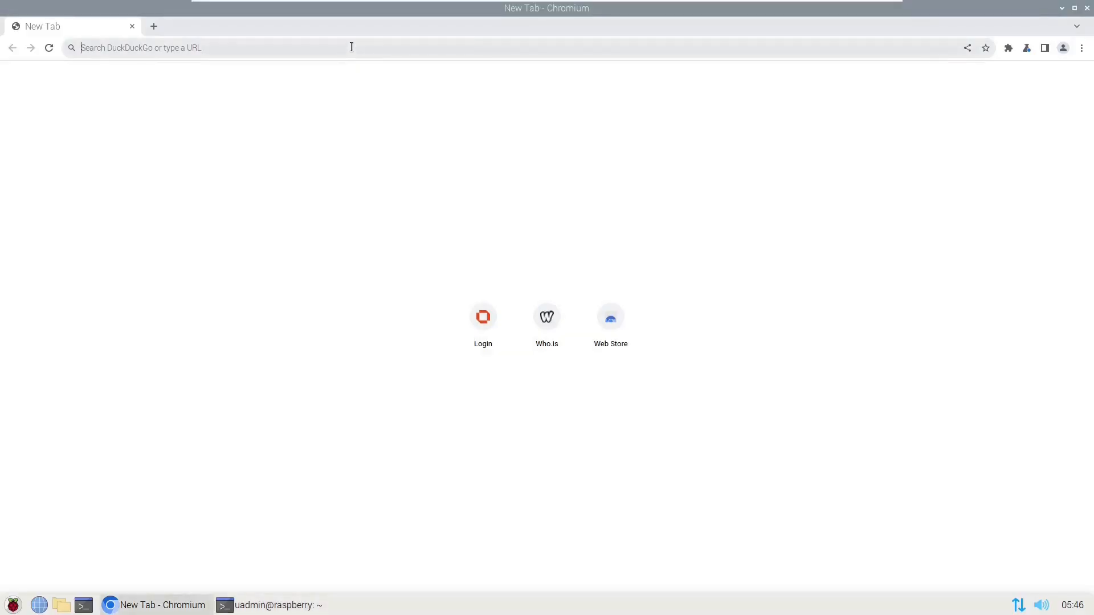
# - Load the firewall at 192.168.44.1 and sign in as root with the admin password
pyautogui.click(364, 44)
pyautogui.write('1')
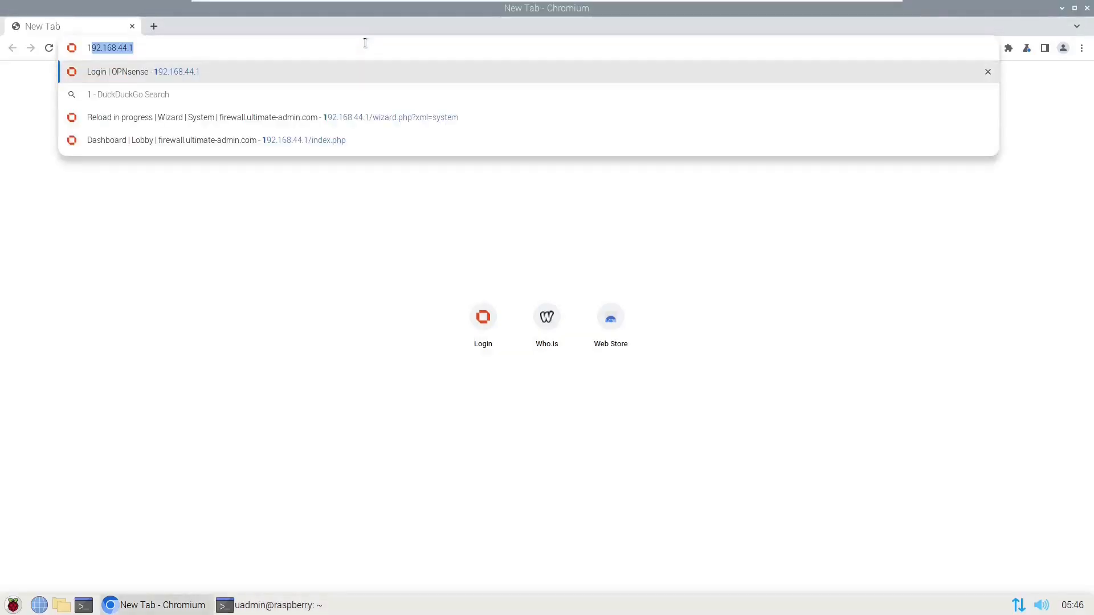
pyautogui.write('92')
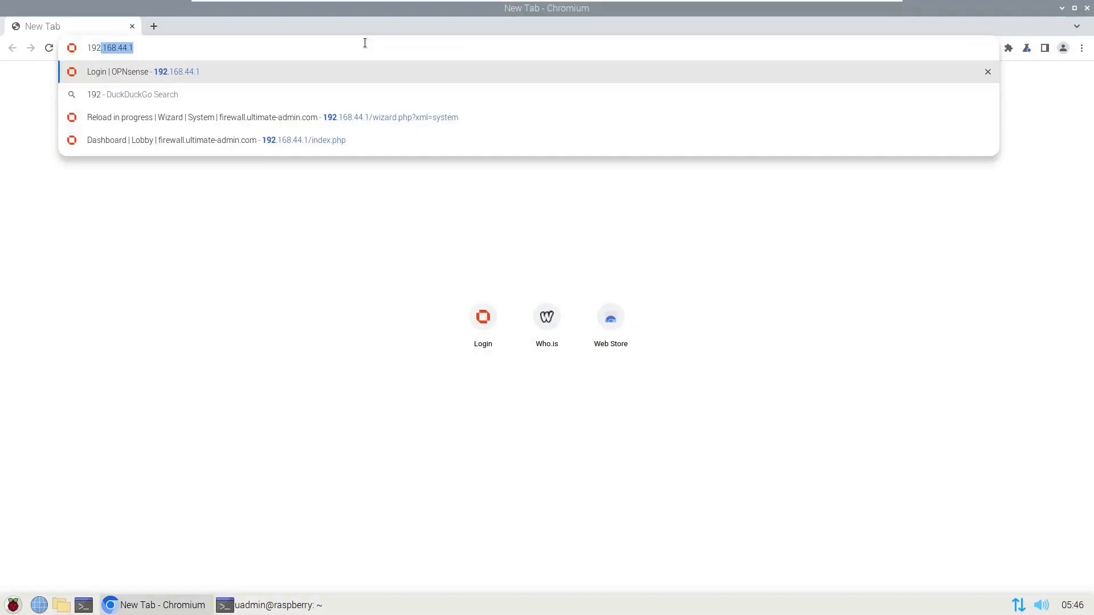
pyautogui.press('Return')
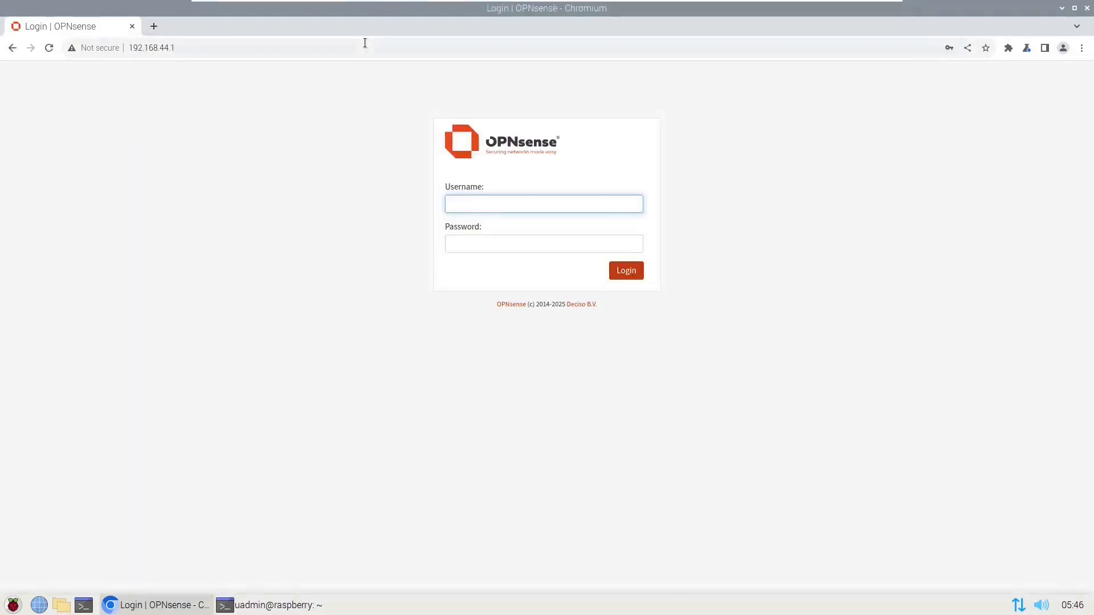
pyautogui.write('root')
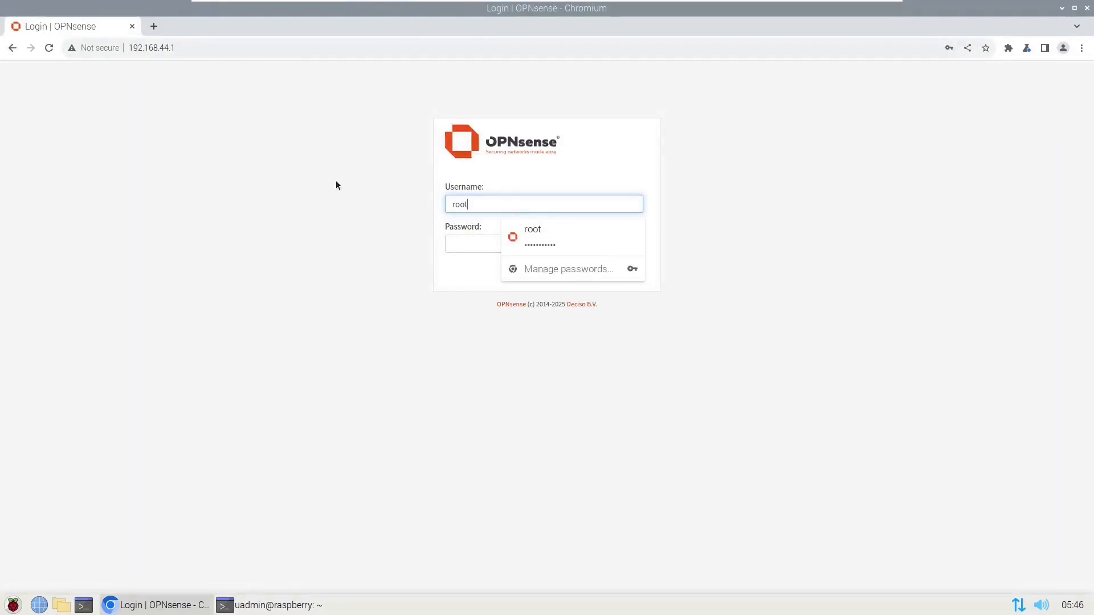
pyautogui.press('Tab')
pyautogui.write('opnsens')
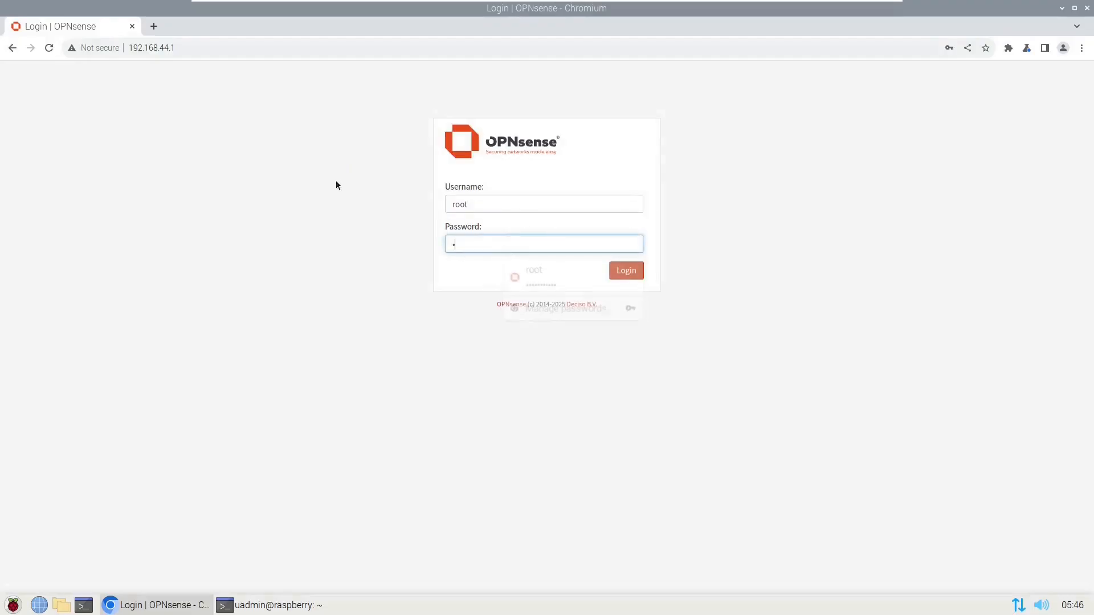
pyautogui.write('e')
pyautogui.press('Return')
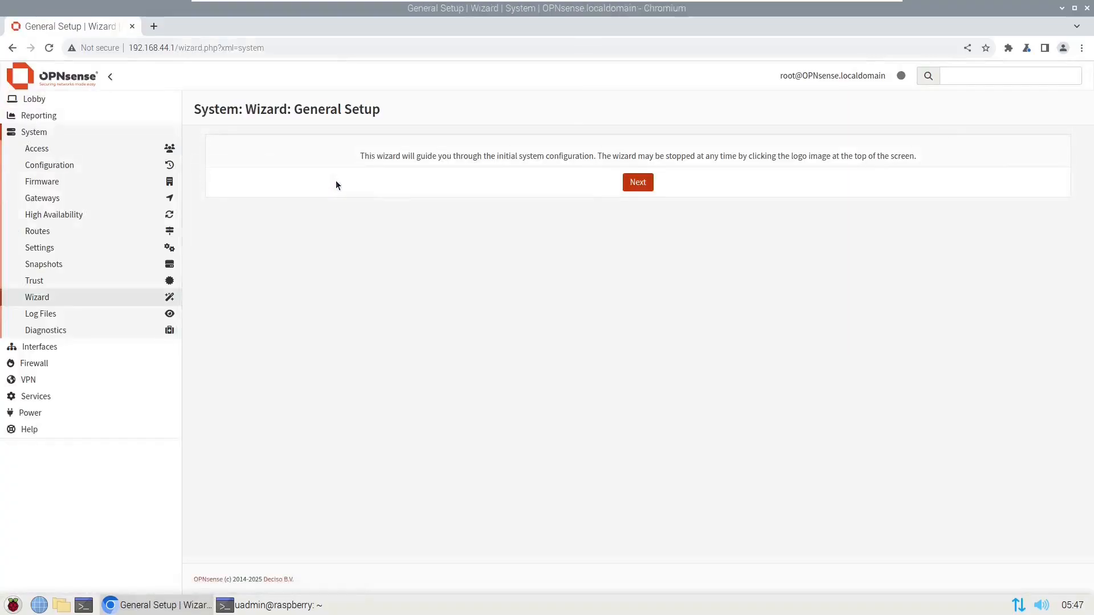
# - Start the wizard with hostname firewall, domain ultimate-admin.com, DNS 1.1.1.1, keeping default time servers
pyautogui.click(645, 185)
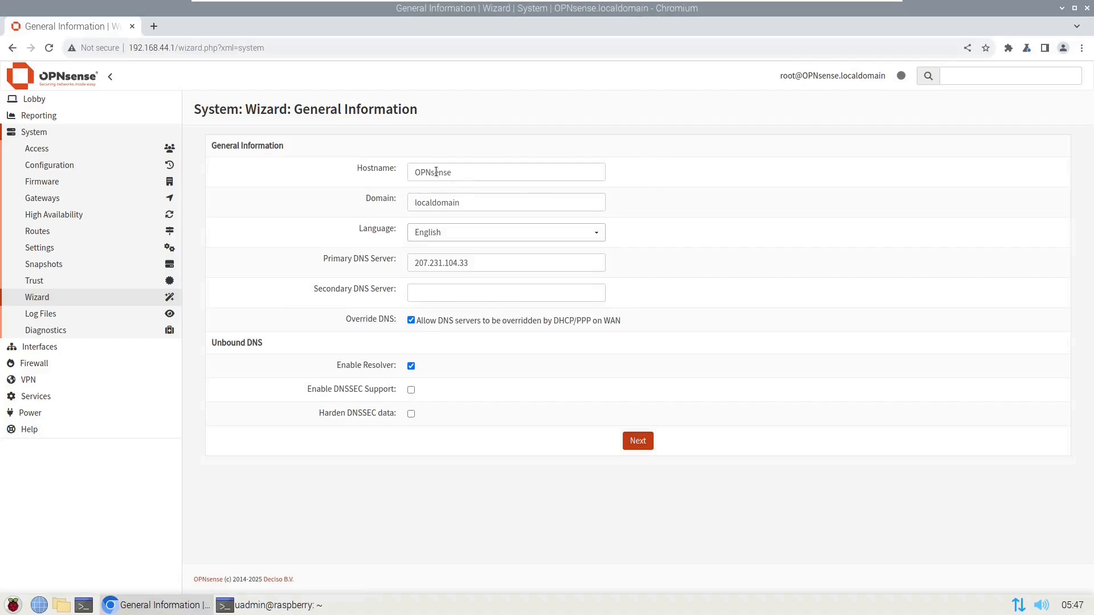
pyautogui.doubleClick(436, 171)
pyautogui.write('firew')
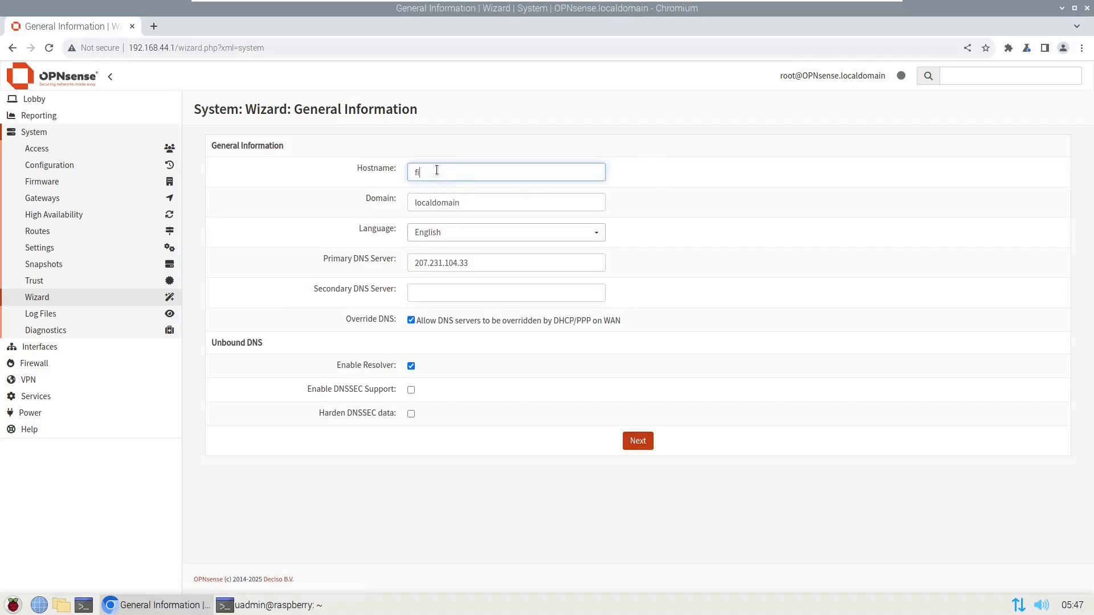
pyautogui.press('Tab')
pyautogui.write('ultimate-admin.com')
pyautogui.press('Tab')
pyautogui.press('Tab')
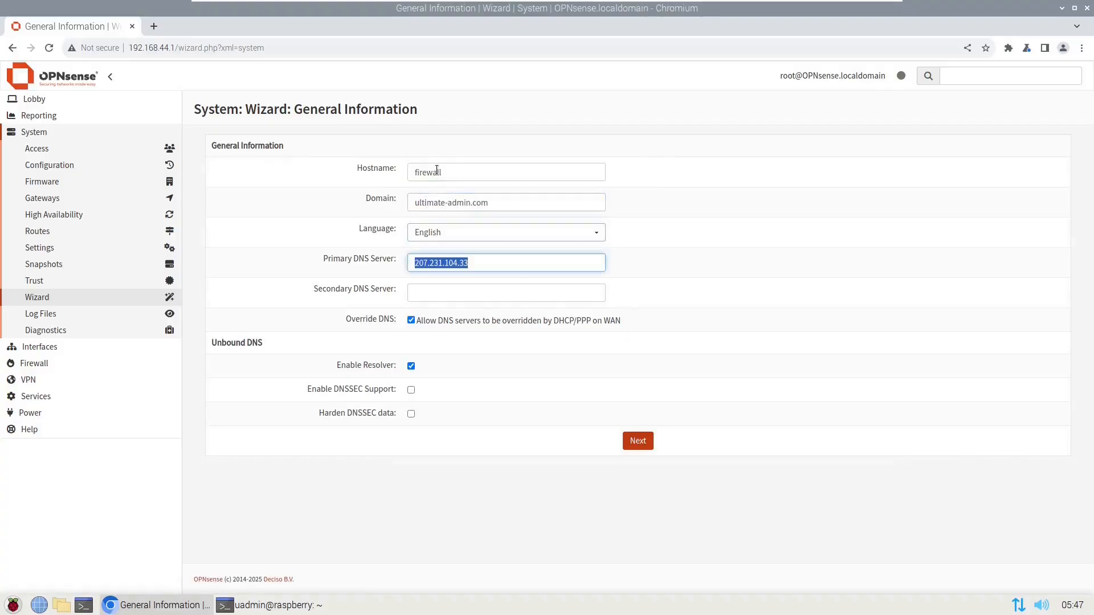
pyautogui.write('1.1.1.1')
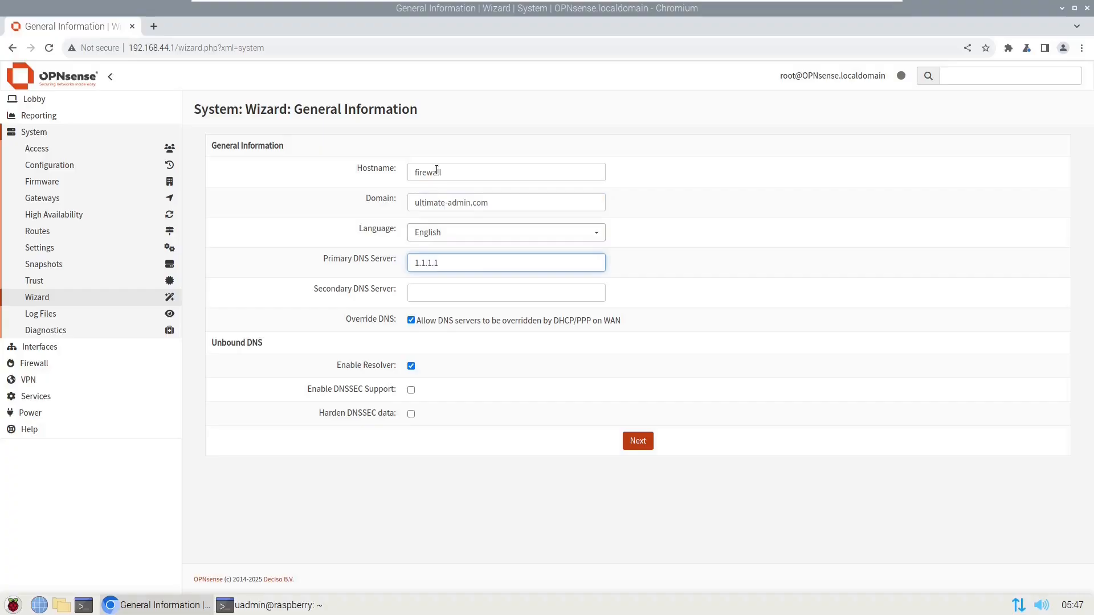
pyautogui.click(636, 440)
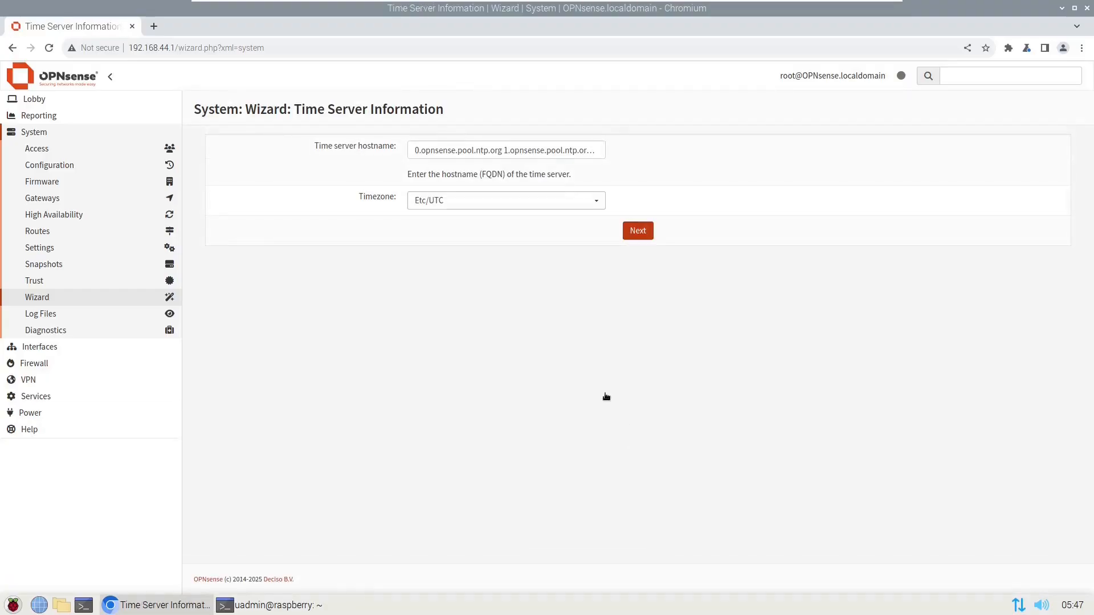
pyautogui.click(628, 238)
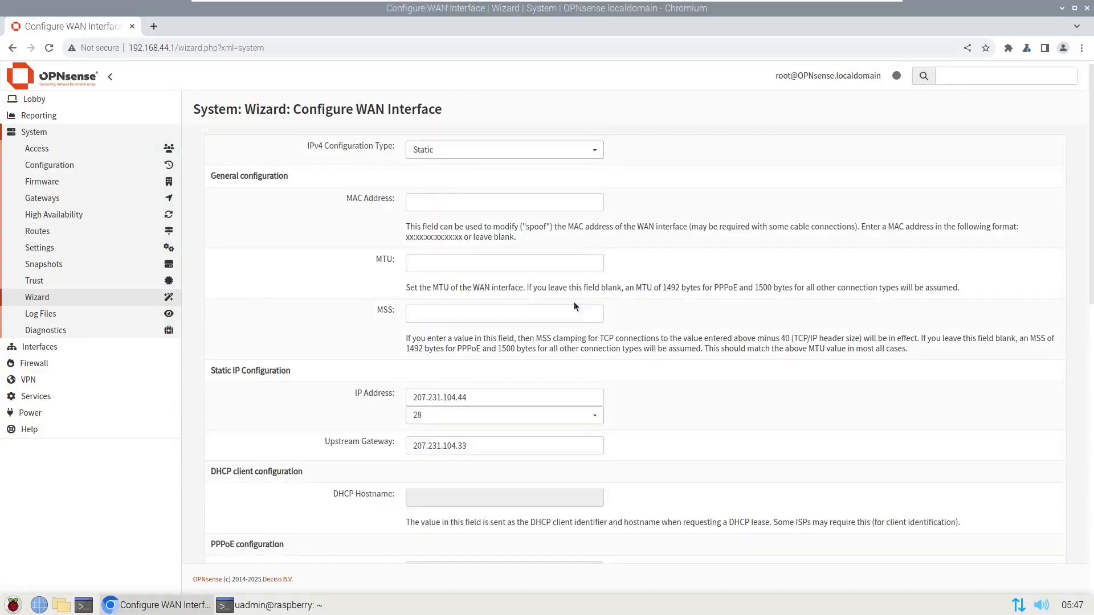
# - Keep the default WAN, LAN and root password settings, then reload the configuration
pyautogui.scroll(-5, 577, 301)
pyautogui.scroll(-5, 579, 297)
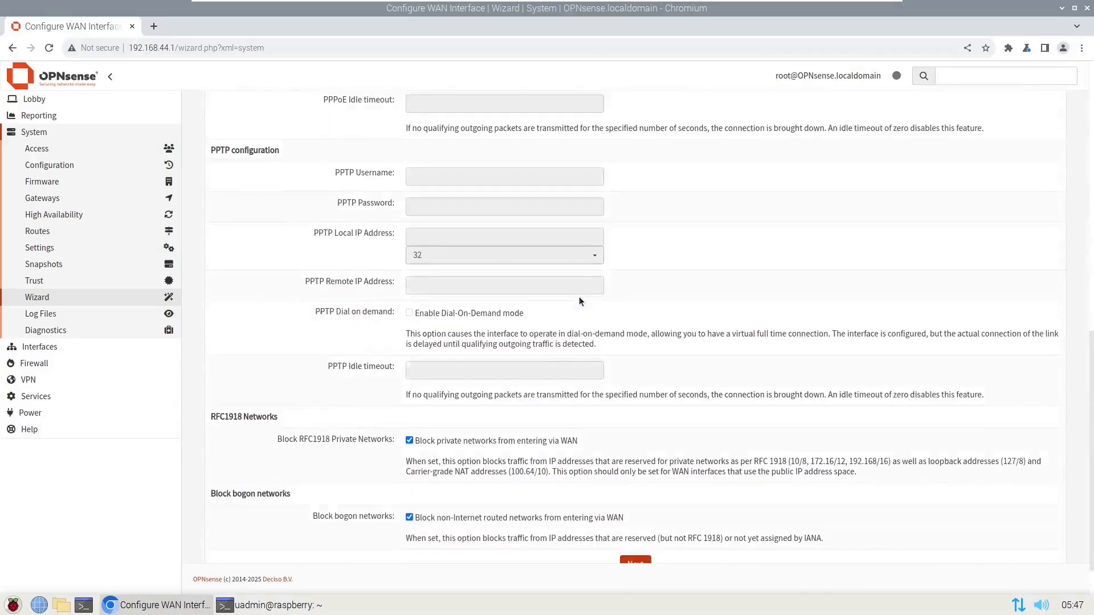
pyautogui.click(632, 538)
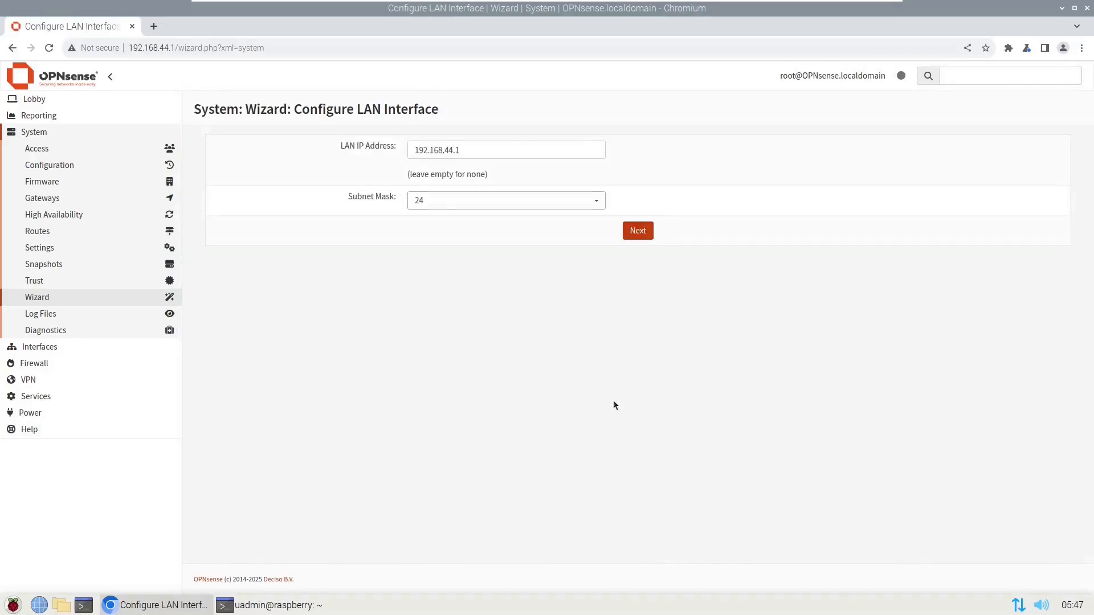
pyautogui.click(637, 233)
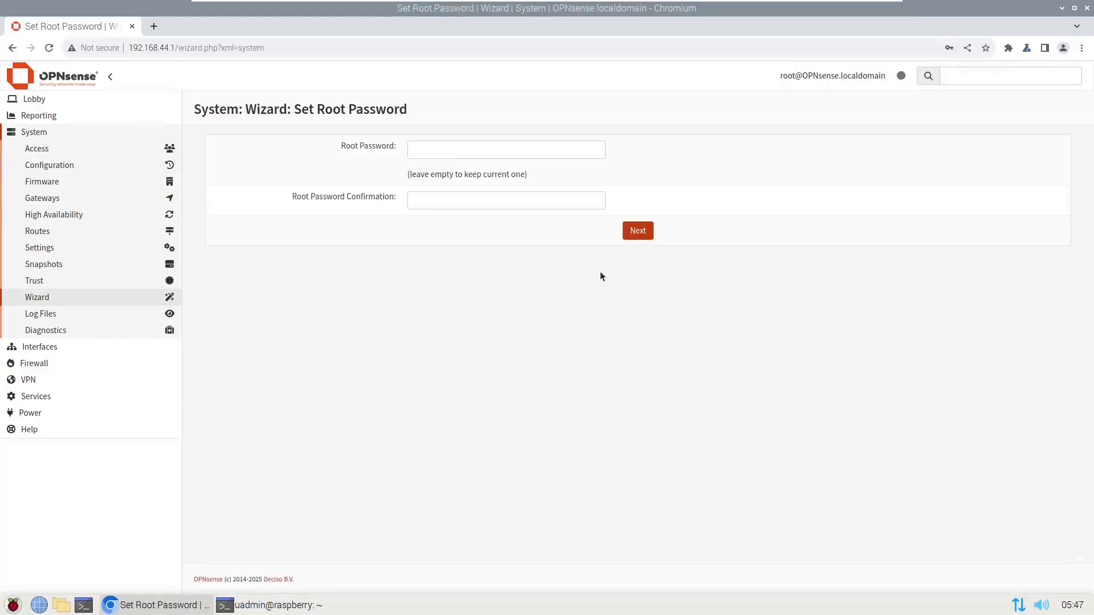
pyautogui.click(639, 233)
pyautogui.click(639, 184)
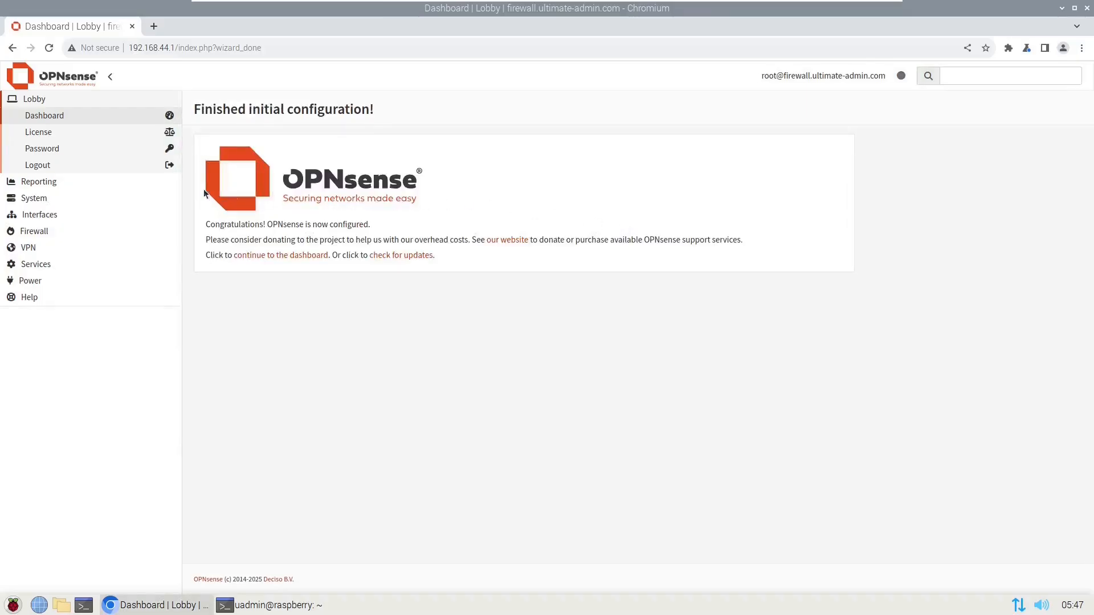
# - Check for firmware updates under System > Firmware > Updates, finding the 25.1.5 upgrade
pyautogui.click(36, 198)
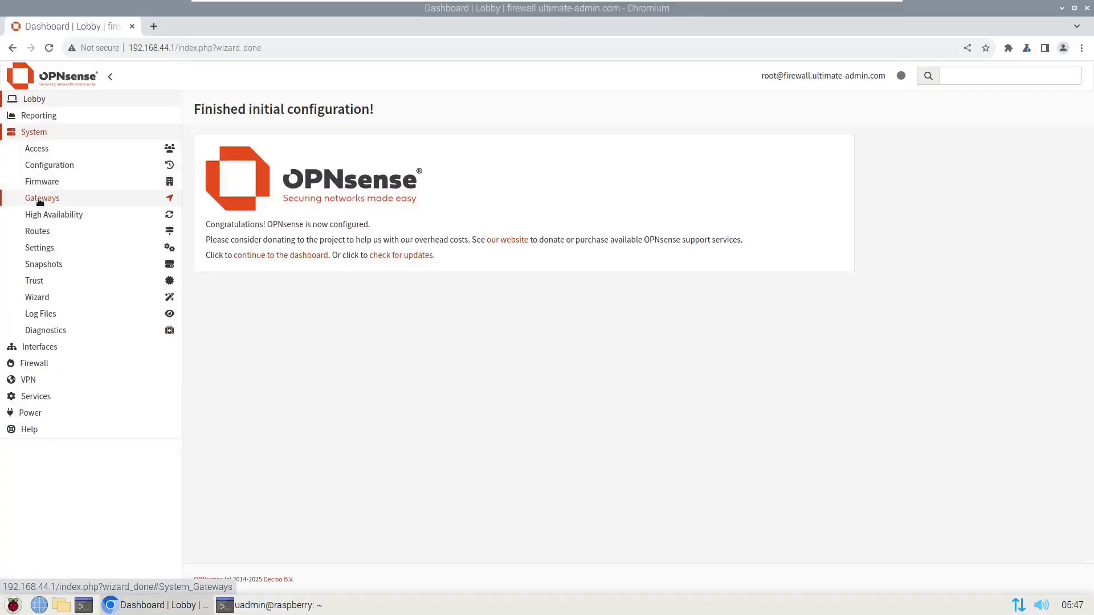
pyautogui.click(45, 185)
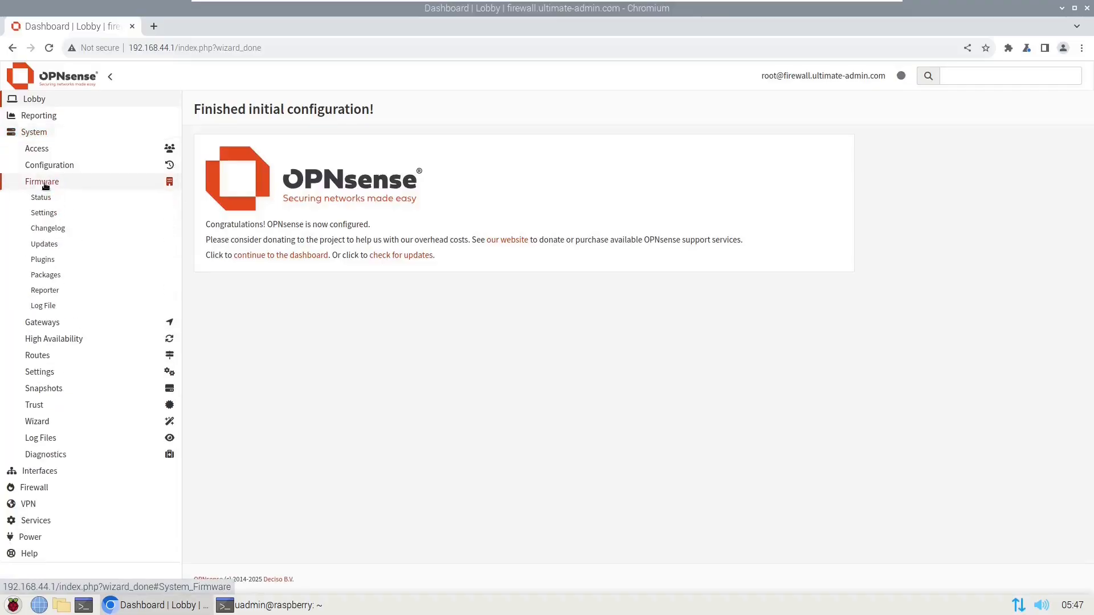
pyautogui.click(43, 246)
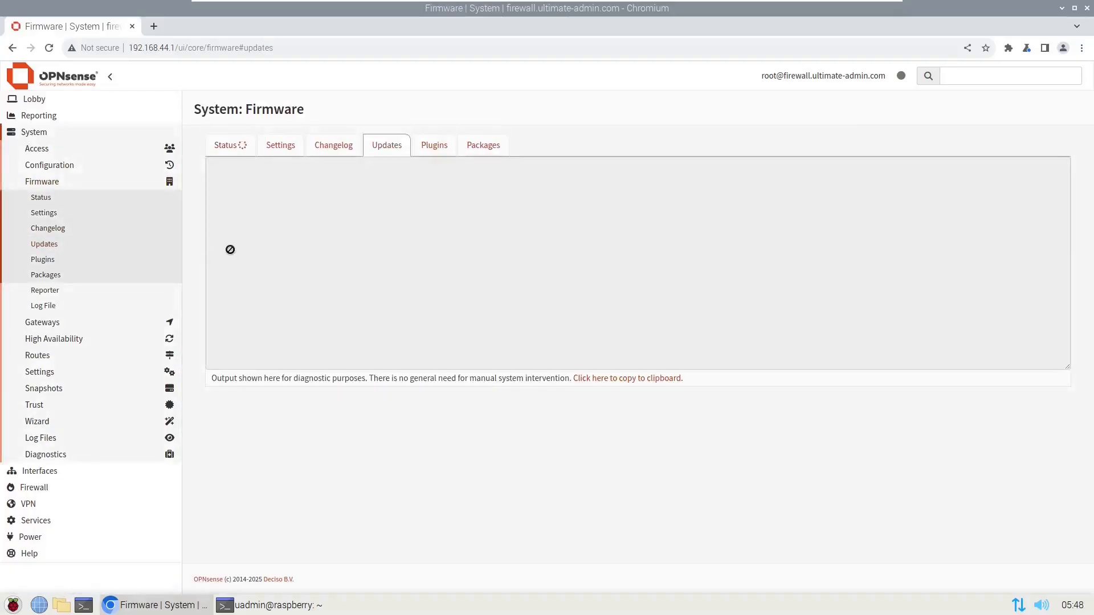
pyautogui.click(234, 148)
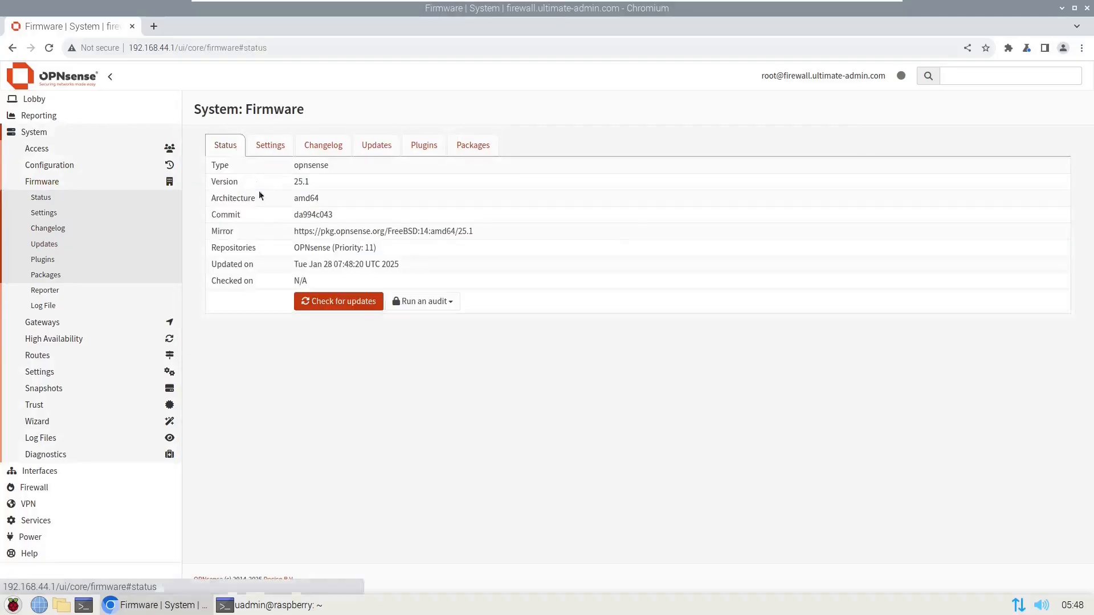
pyautogui.click(336, 301)
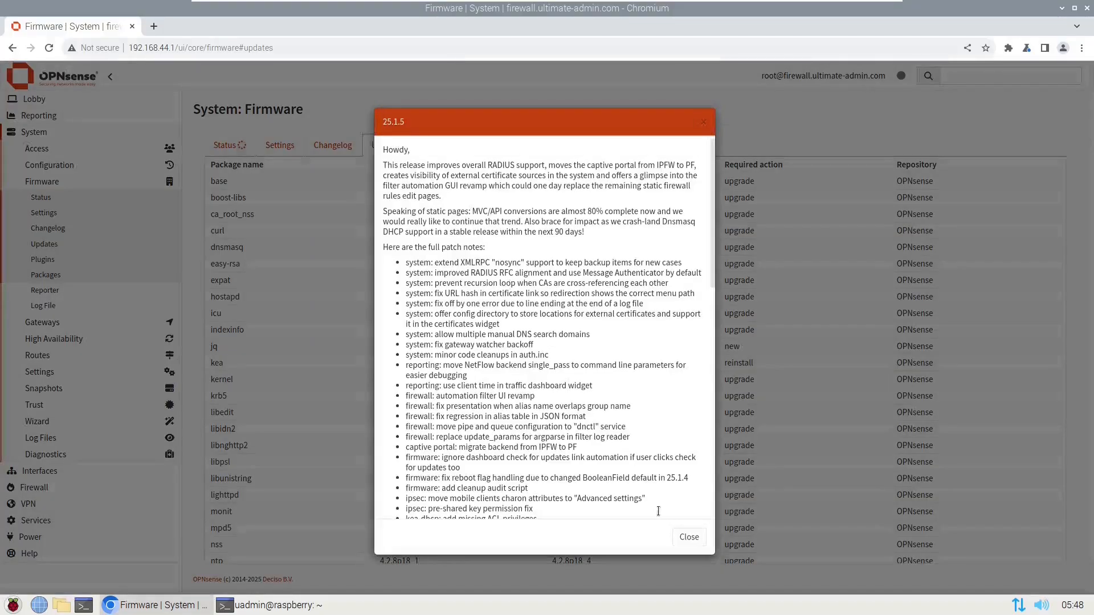
# - Close the release notes, install the 25.1.5 updates and confirm the required reboot
pyautogui.click(689, 536)
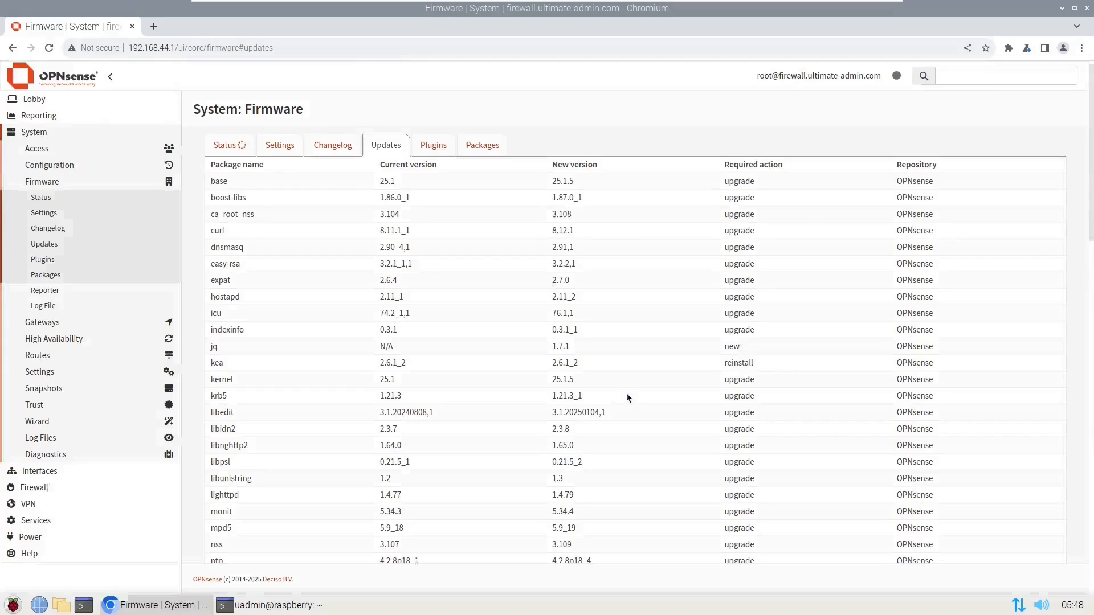
pyautogui.scroll(-8, 589, 375)
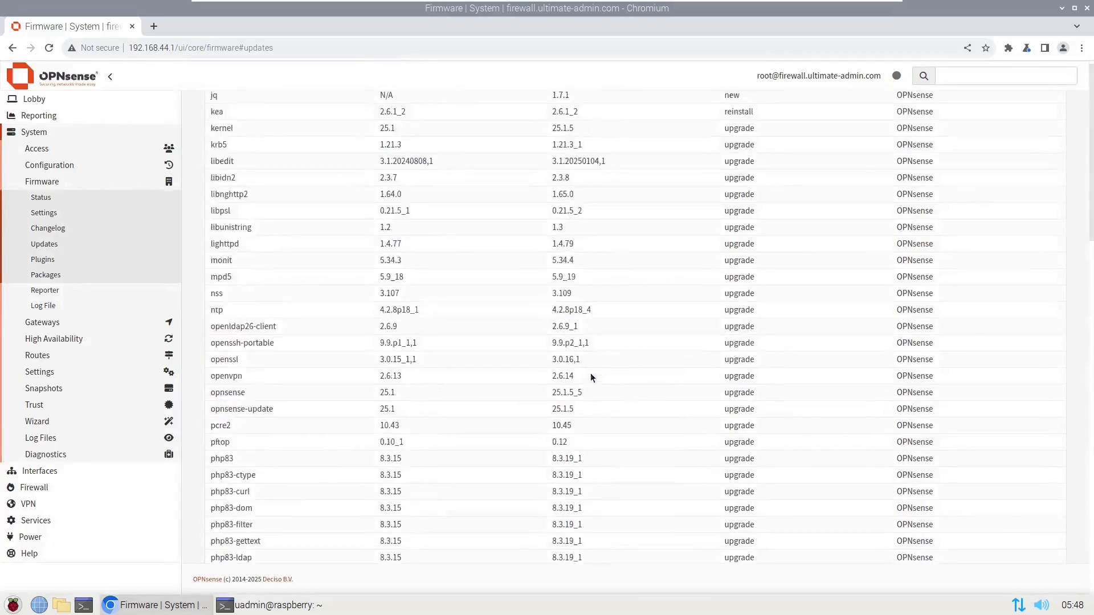
pyautogui.scroll(-10, 590, 376)
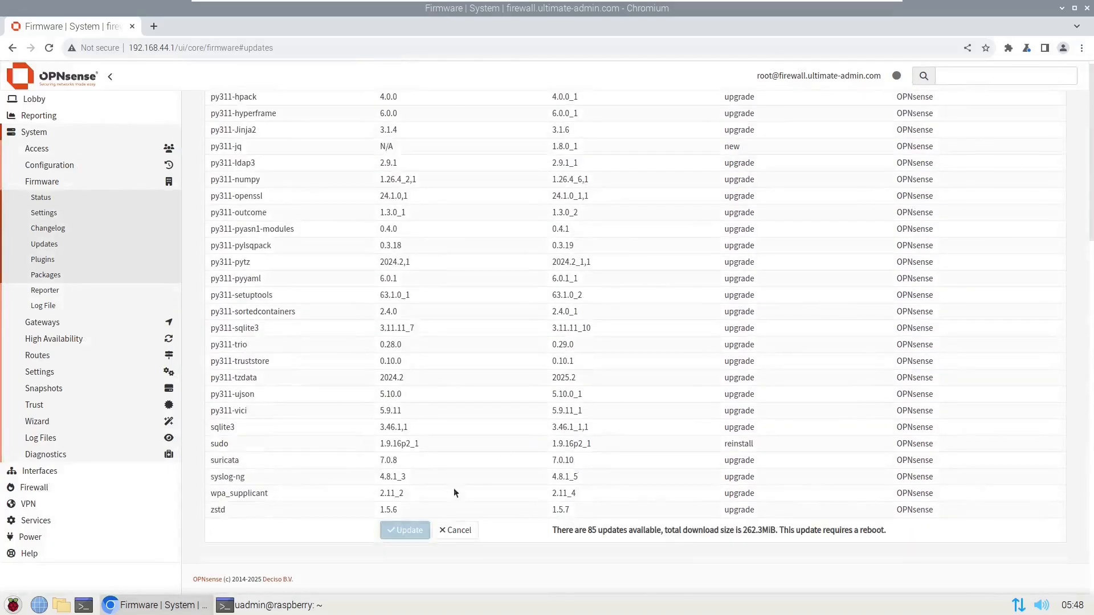
pyautogui.click(404, 529)
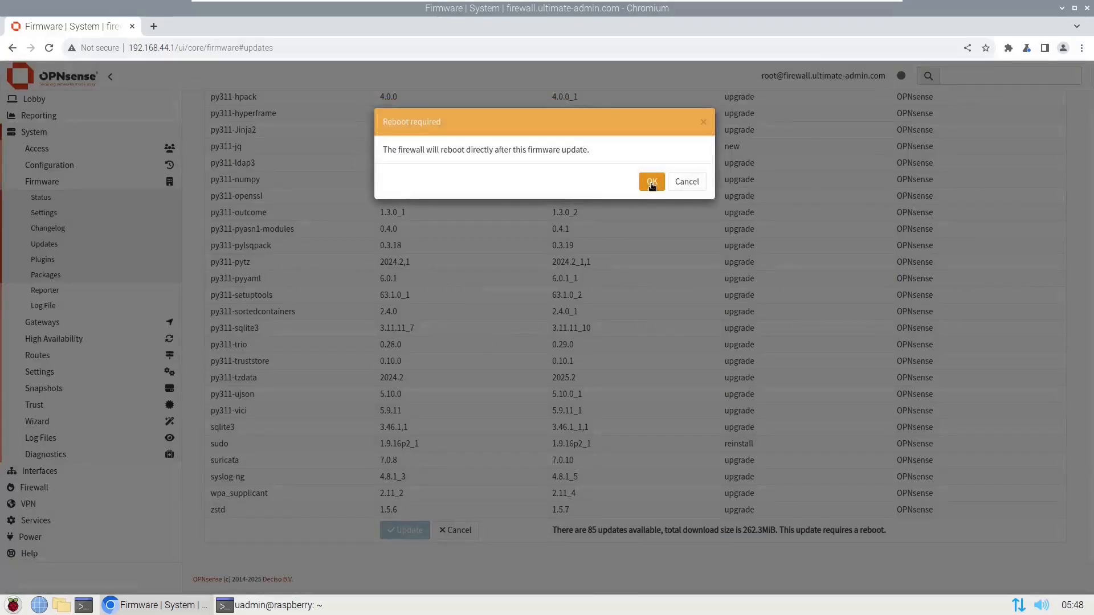
pyautogui.moveTo(440, 150); pyautogui.dragTo(483, 151)
pyautogui.click(651, 181)
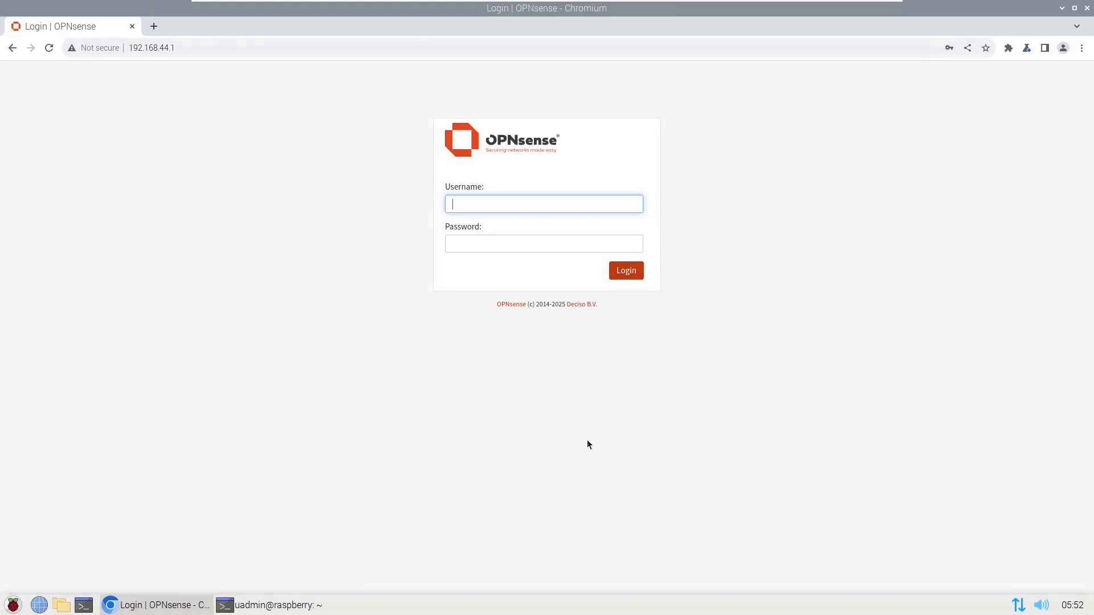
# - Log back in as root using the browser's saved credentials
pyautogui.click(532, 202)
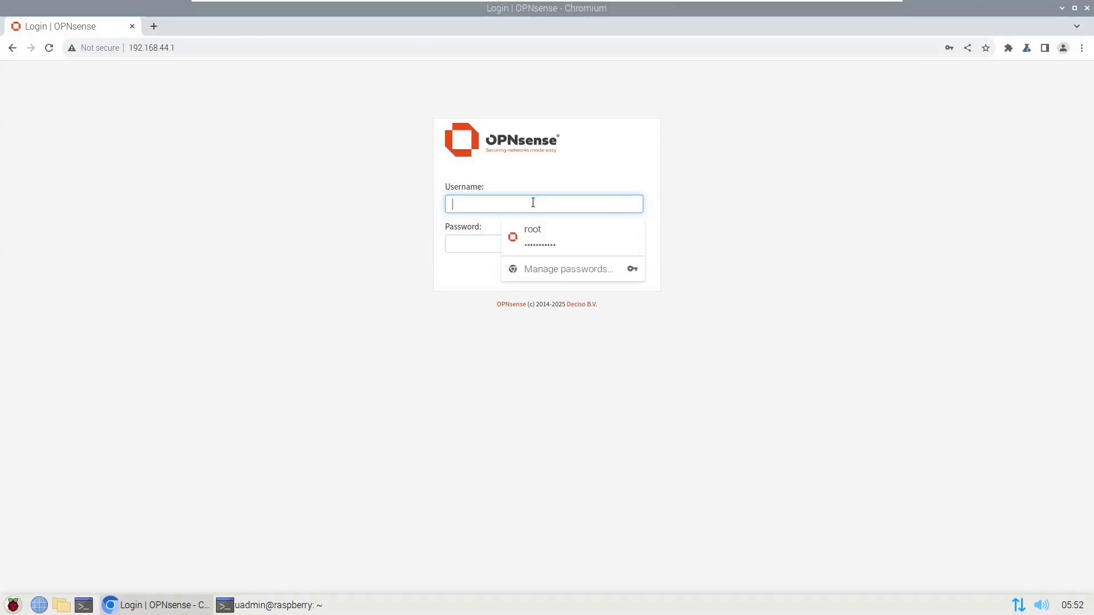
pyautogui.click(516, 234)
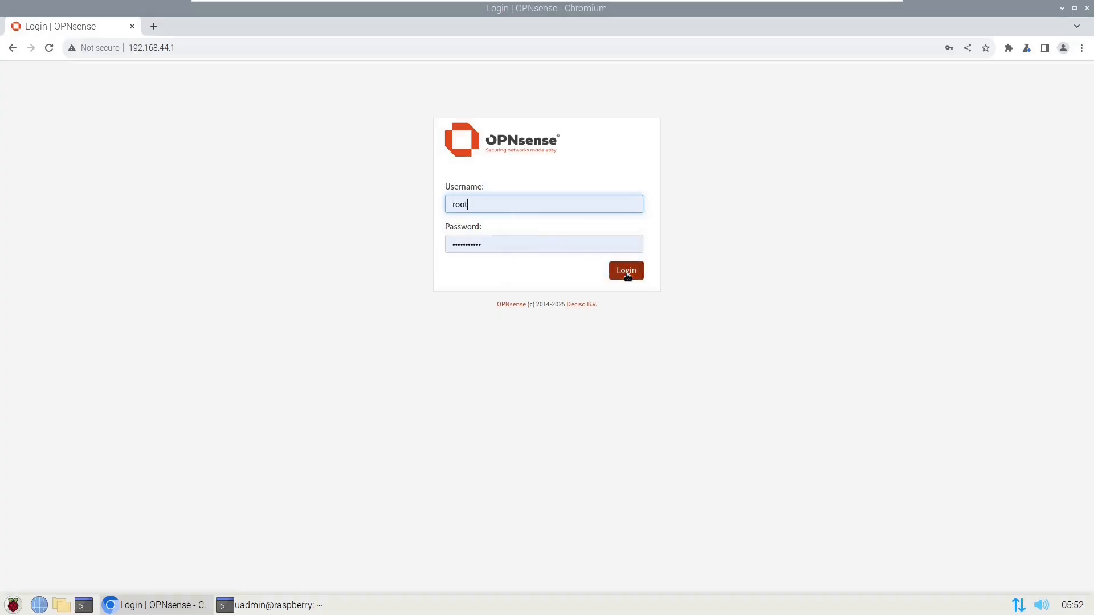
pyautogui.click(626, 273)
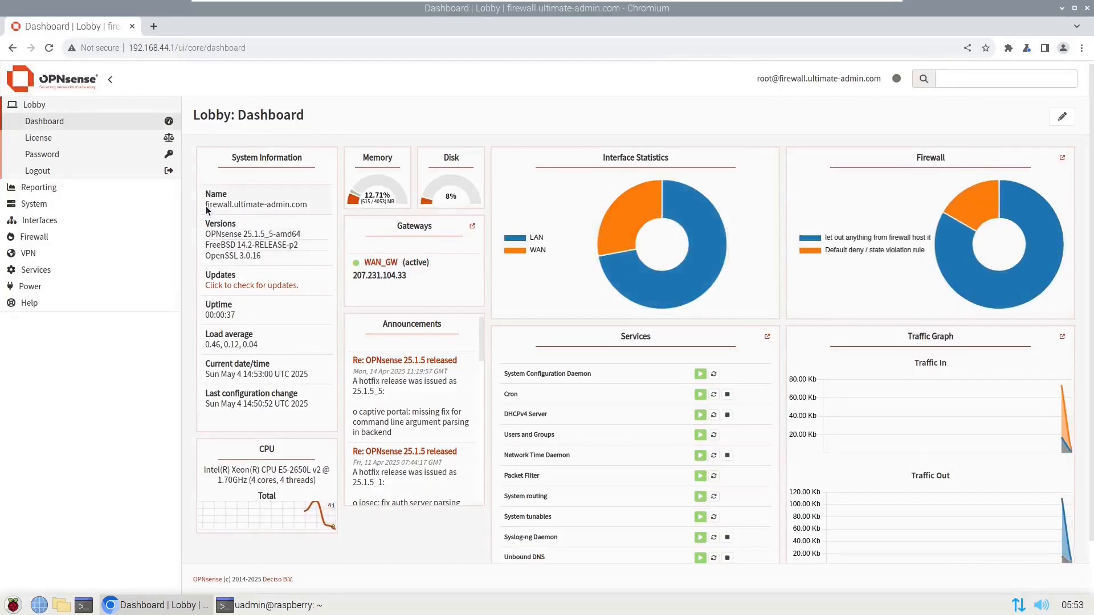
# - Go to System > Settings > Administration, where the web GUI still uses HTTP
pyautogui.moveTo(207, 207); pyautogui.dragTo(308, 208)
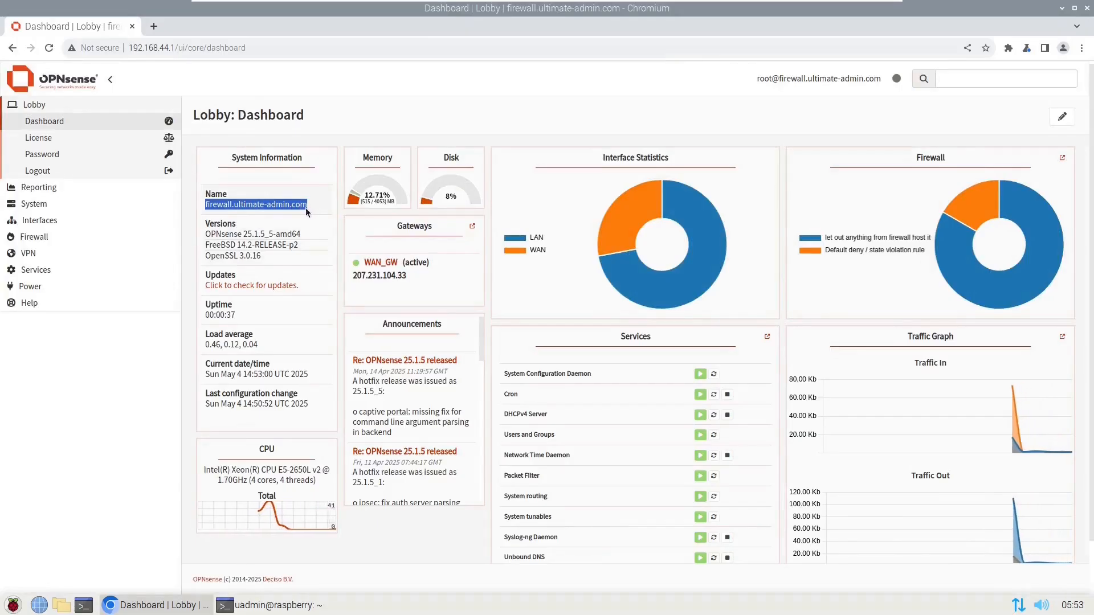
pyautogui.click(44, 204)
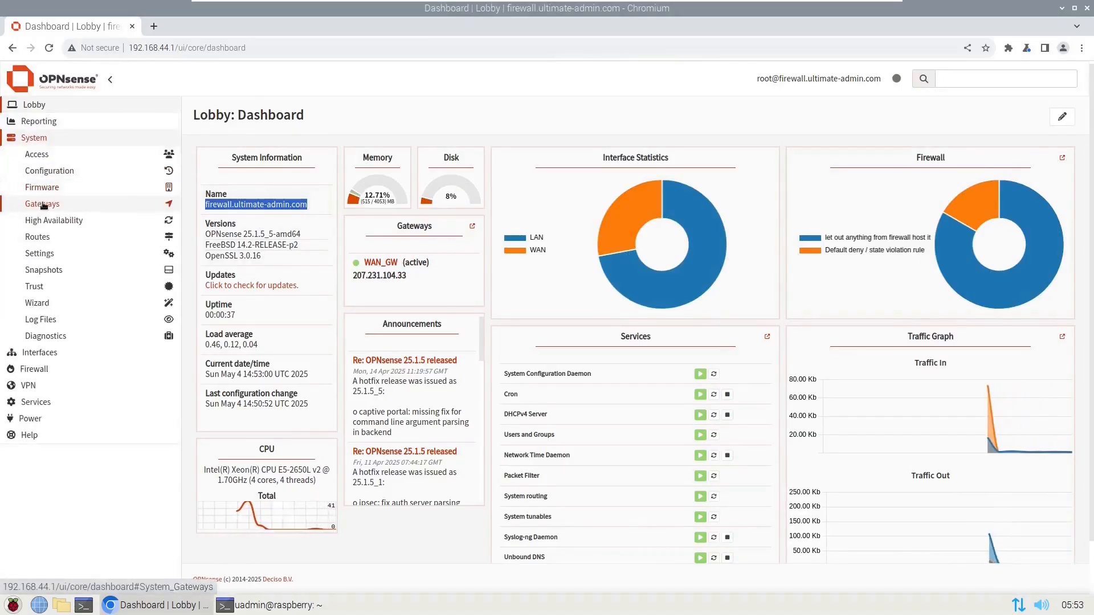
pyautogui.click(44, 256)
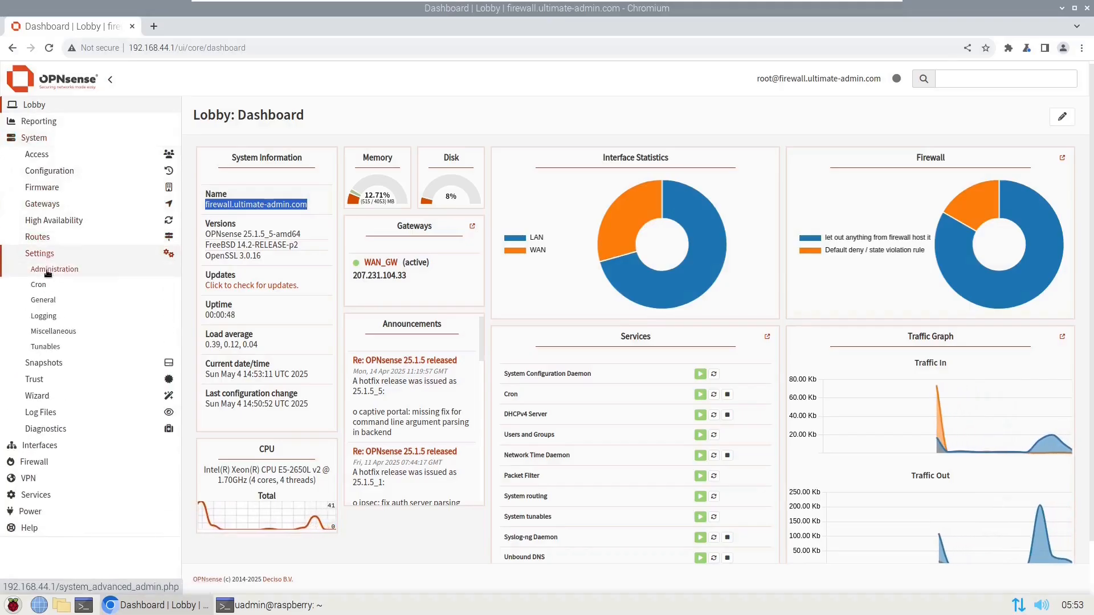
pyautogui.click(48, 269)
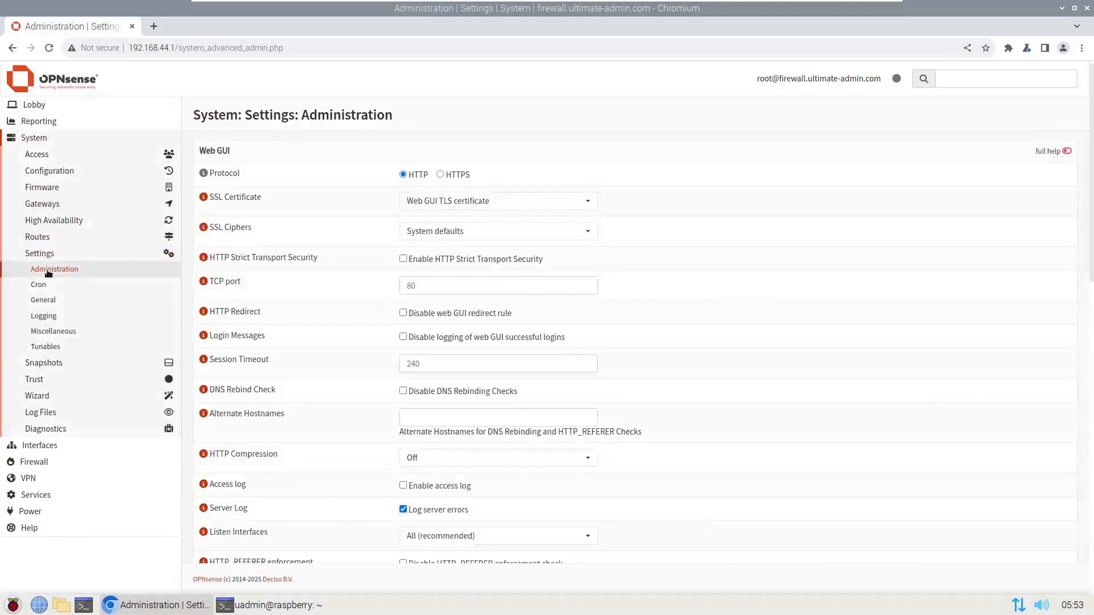
# - Switch the web GUI protocol to HTTPS and save the settings
pyautogui.click(440, 174)
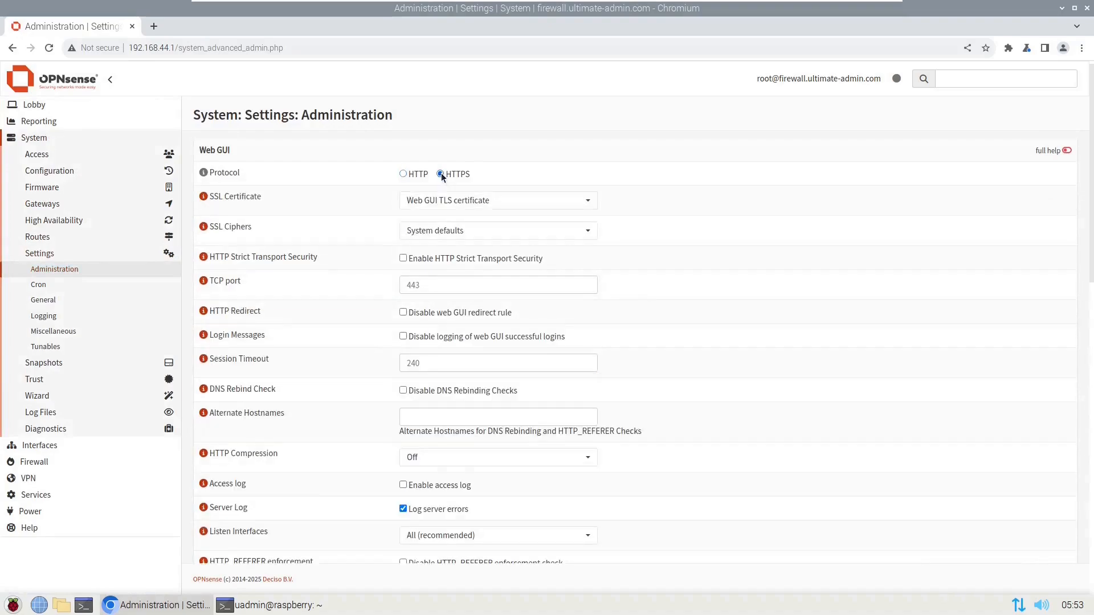
pyautogui.scroll(-5, 628, 286)
pyautogui.scroll(-9, 628, 285)
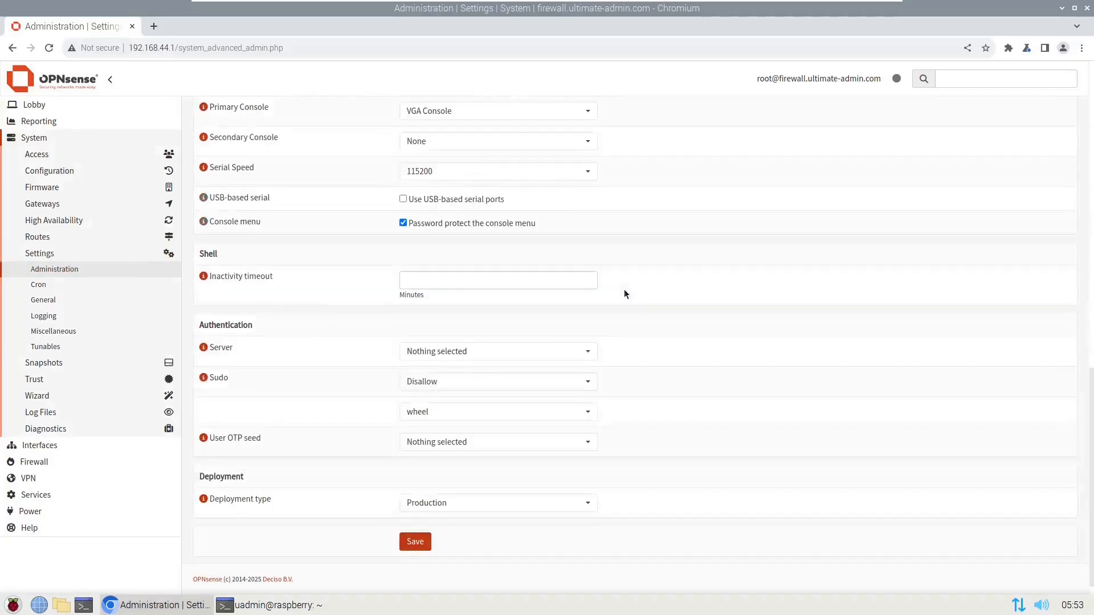
pyautogui.click(415, 539)
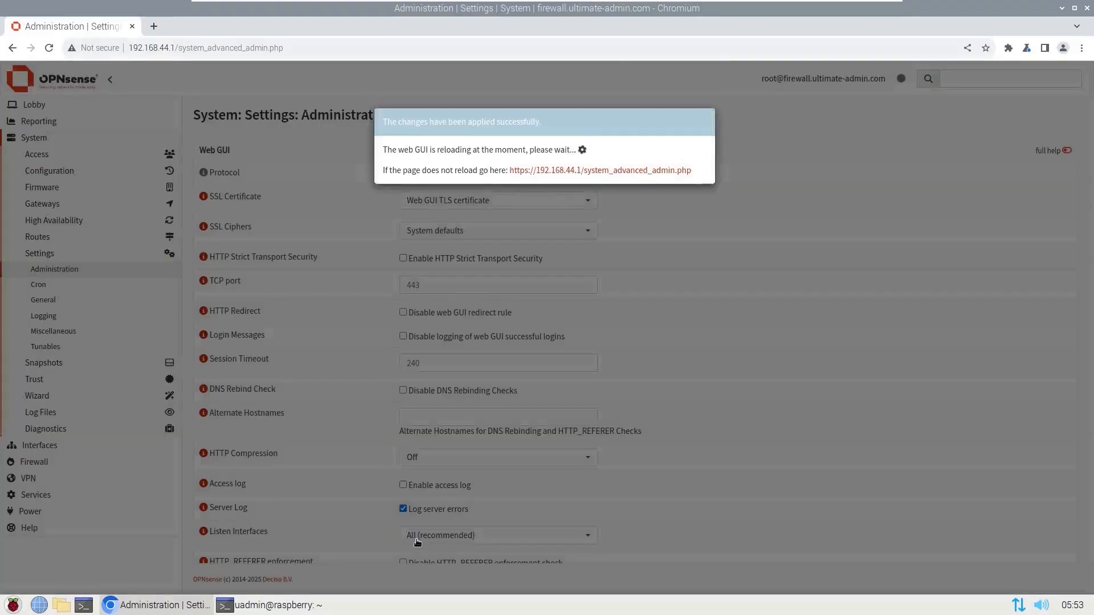
# - Reopen the Administration page over https, proceed past the certificate warning and log in again
pyautogui.click(566, 171)
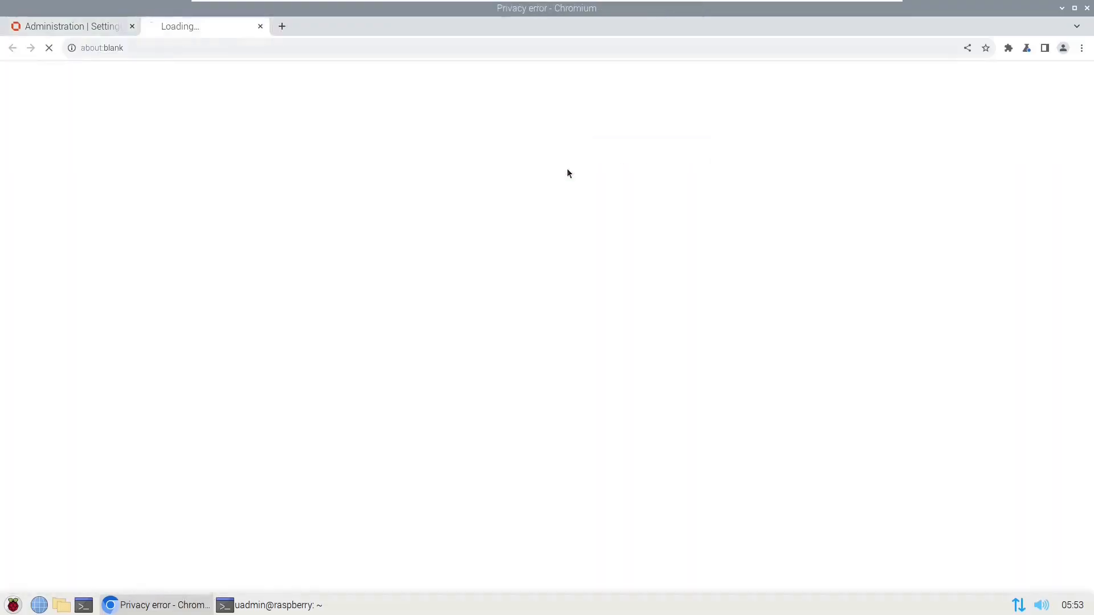
pyautogui.click(132, 27)
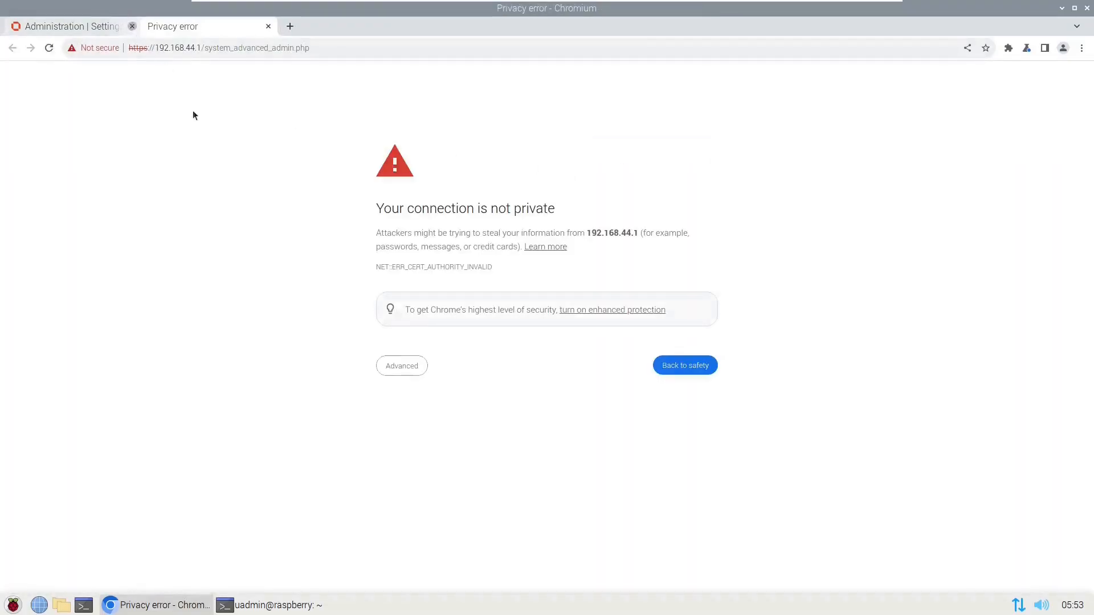
pyautogui.click(401, 369)
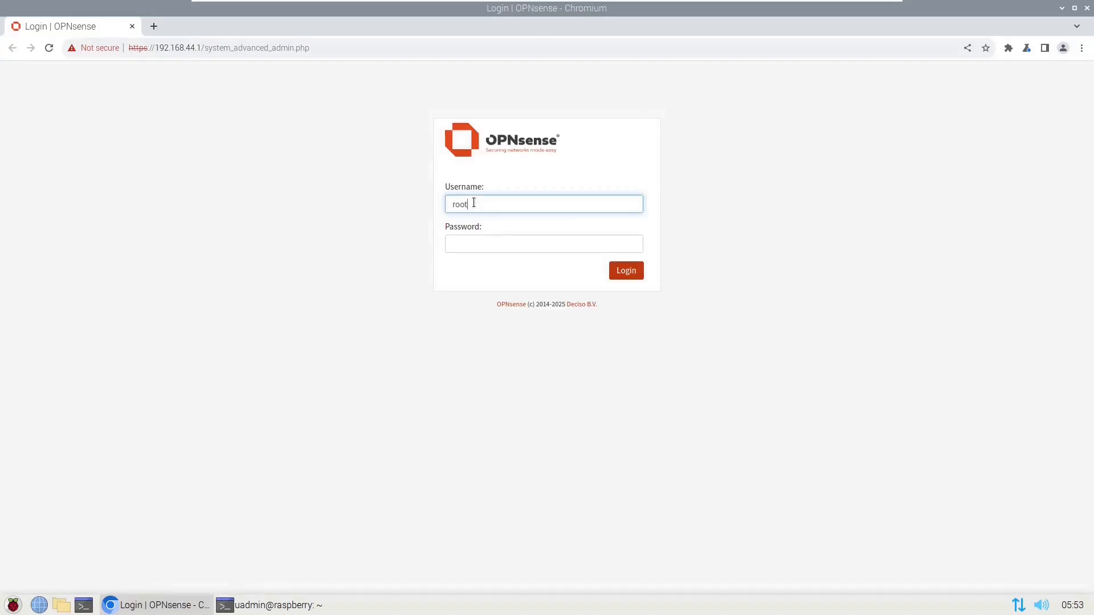
pyautogui.write('o')
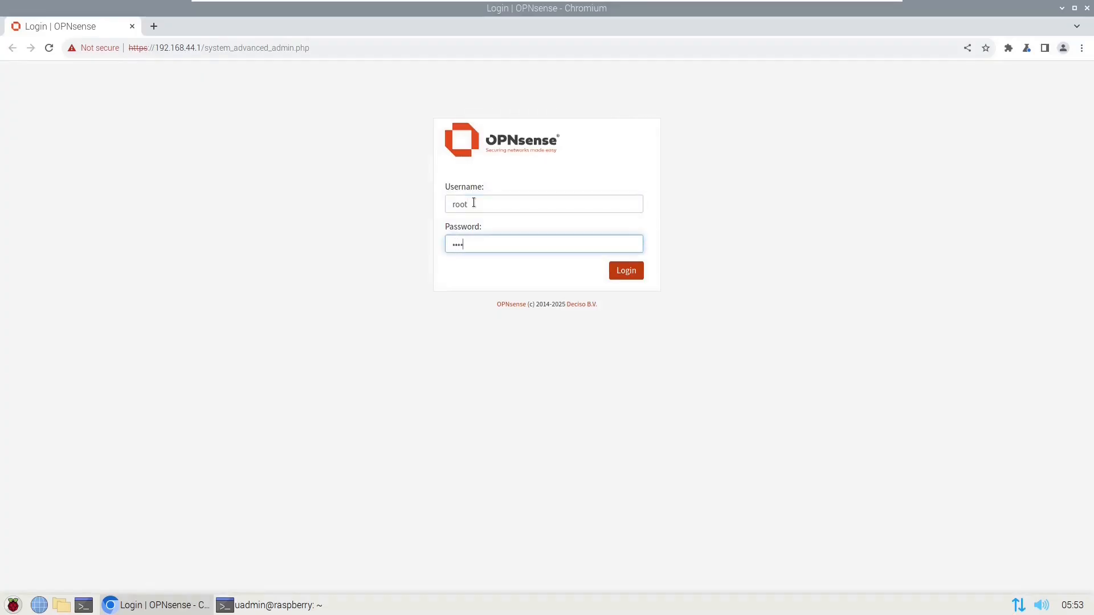
pyautogui.write('**')
pyautogui.press('Return')
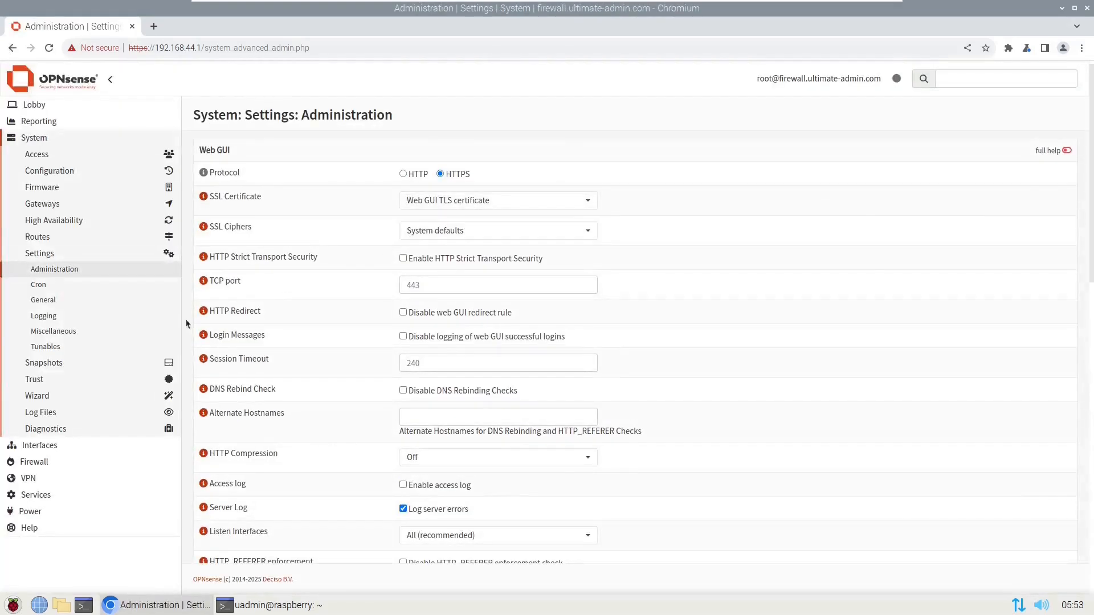
# - Create a new WAN firewall rule with protocol TCP and destination This Firewall
pyautogui.click(42, 462)
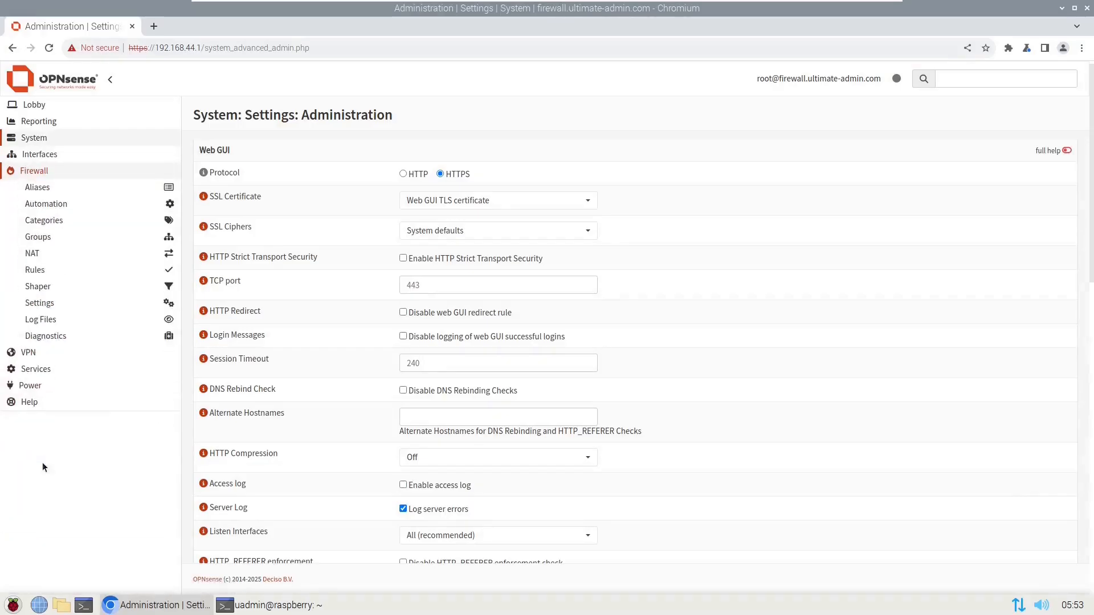
pyautogui.click(48, 267)
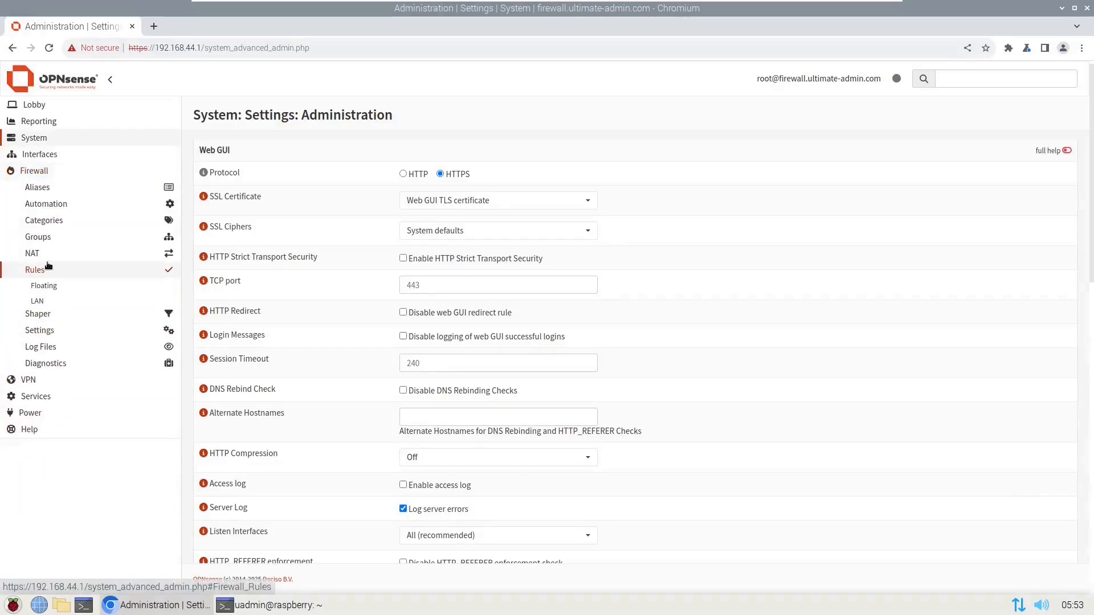
pyautogui.click(39, 316)
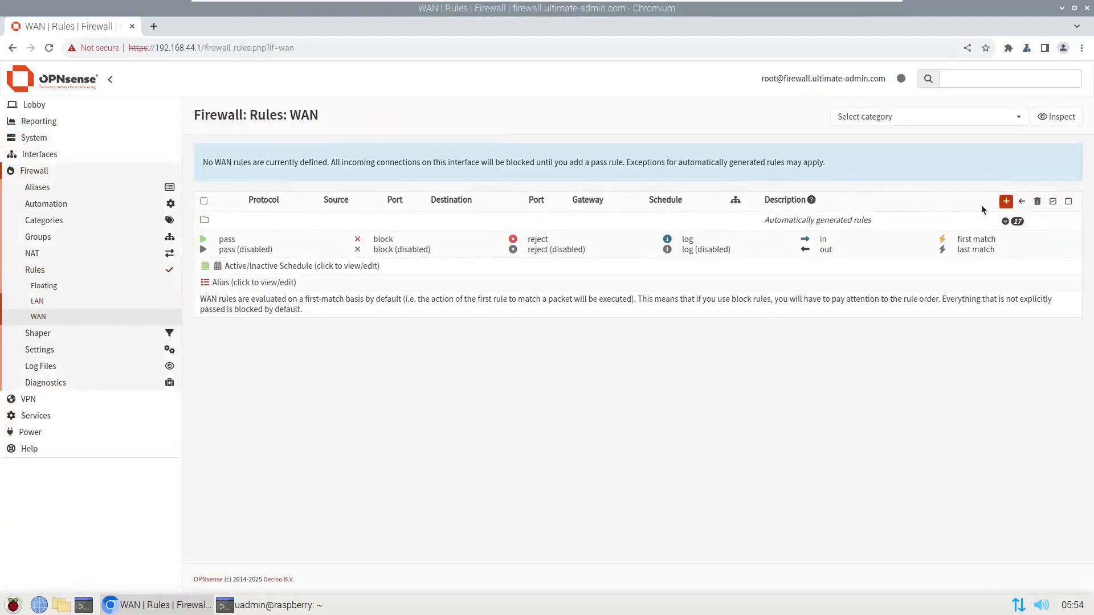
pyautogui.click(1006, 201)
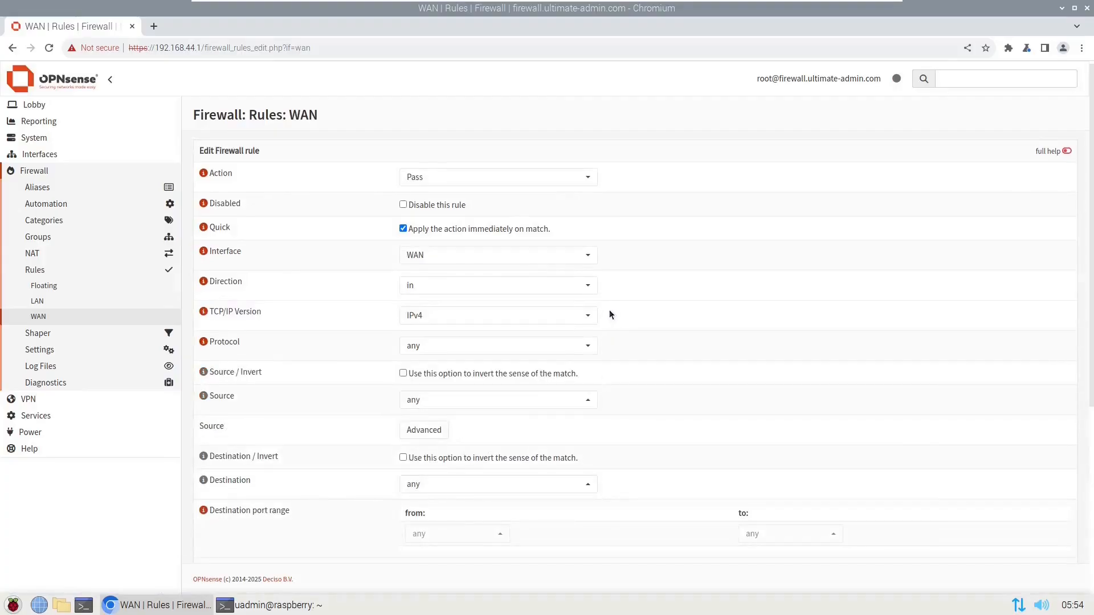
pyautogui.click(454, 348)
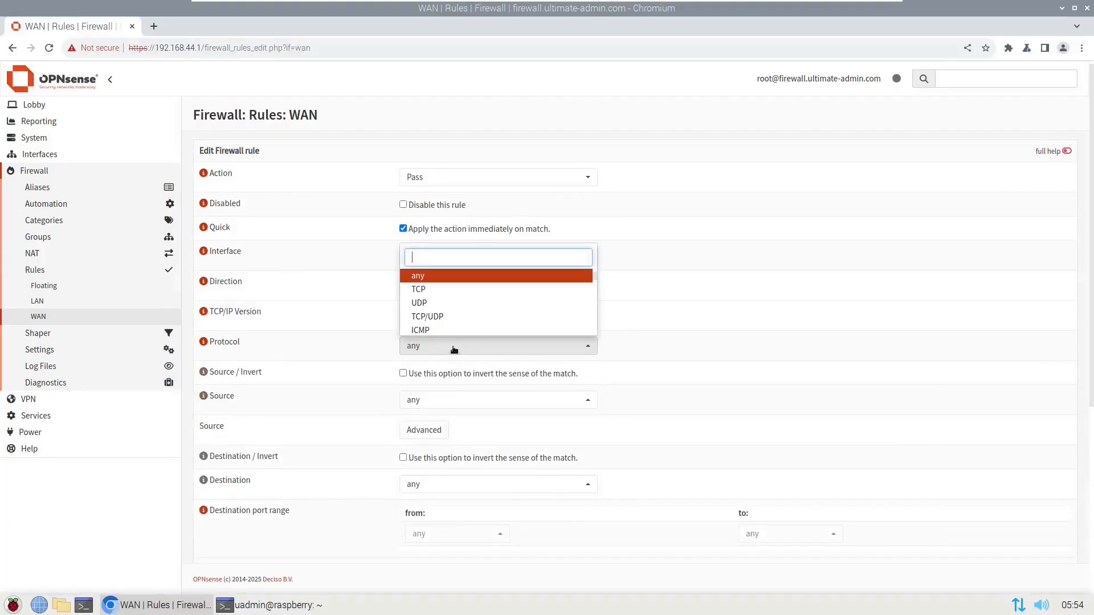
pyautogui.click(429, 289)
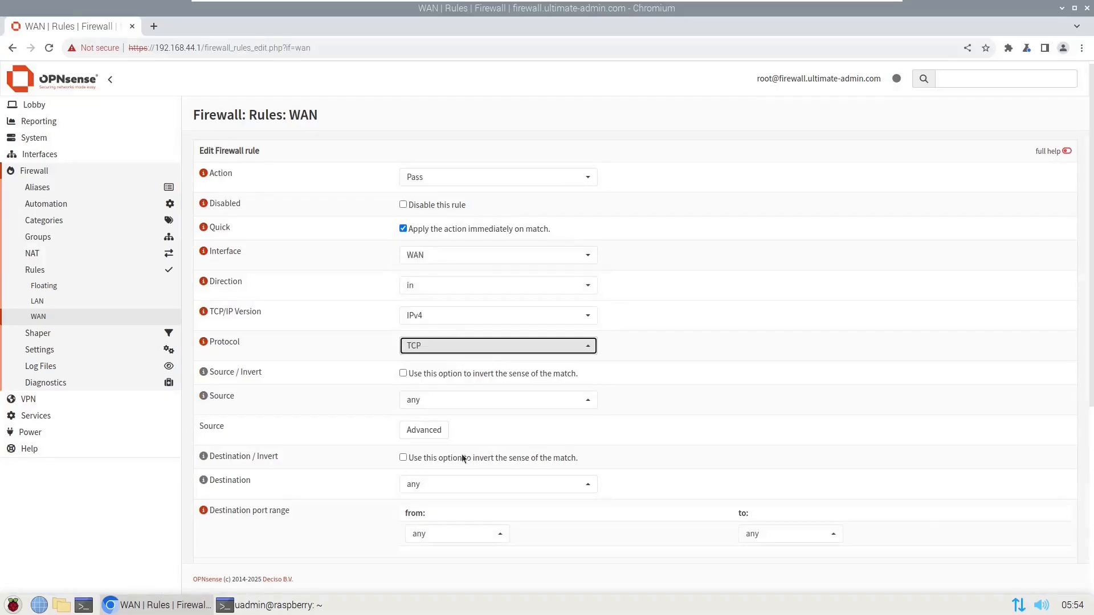
pyautogui.click(457, 484)
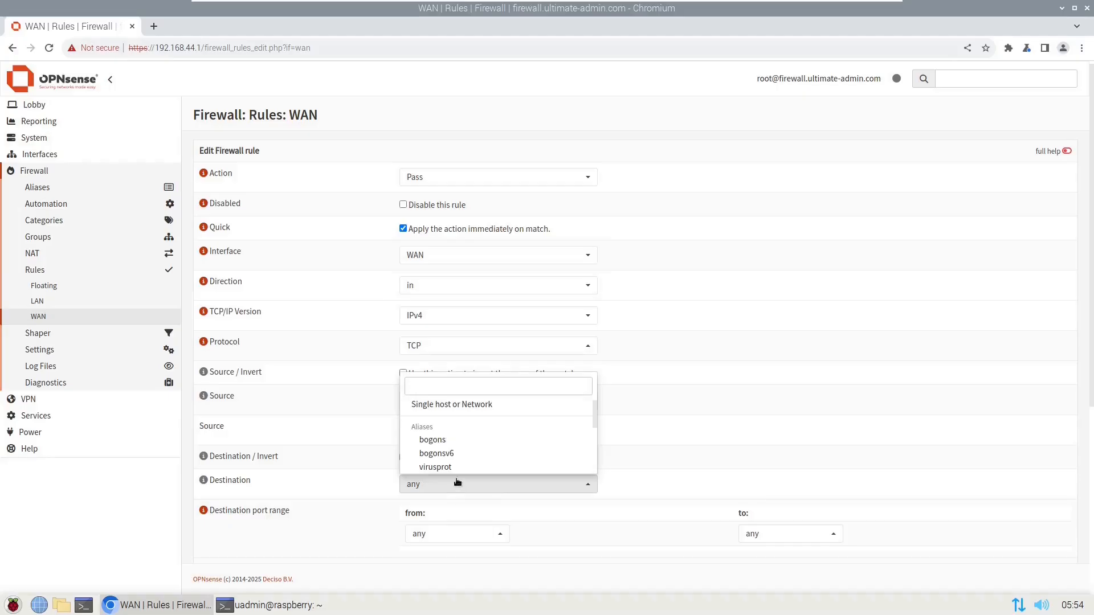
pyautogui.write('th')
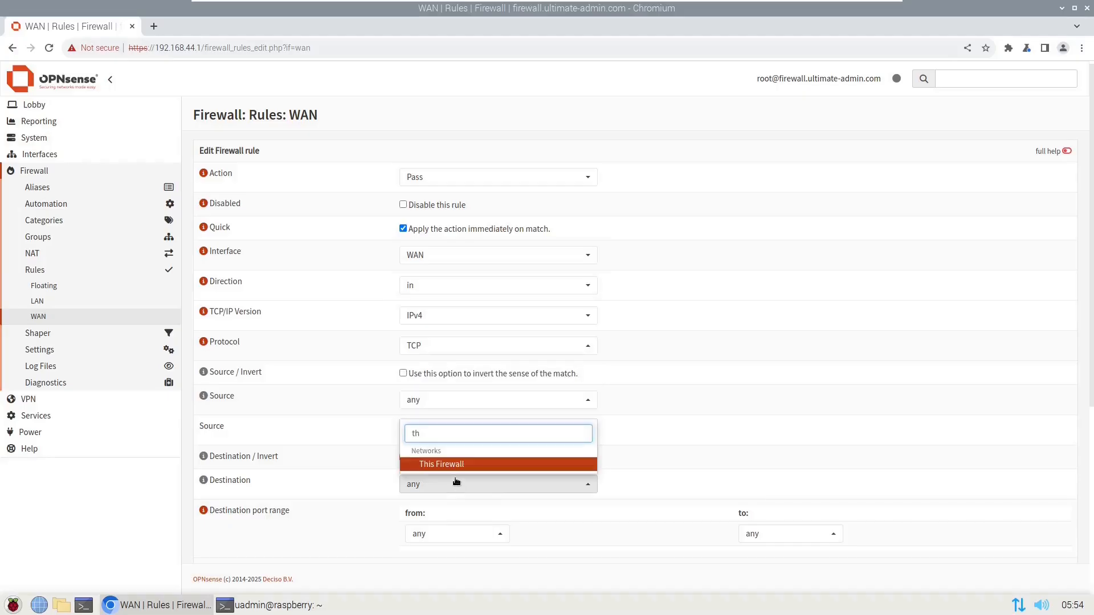
pyautogui.click(450, 464)
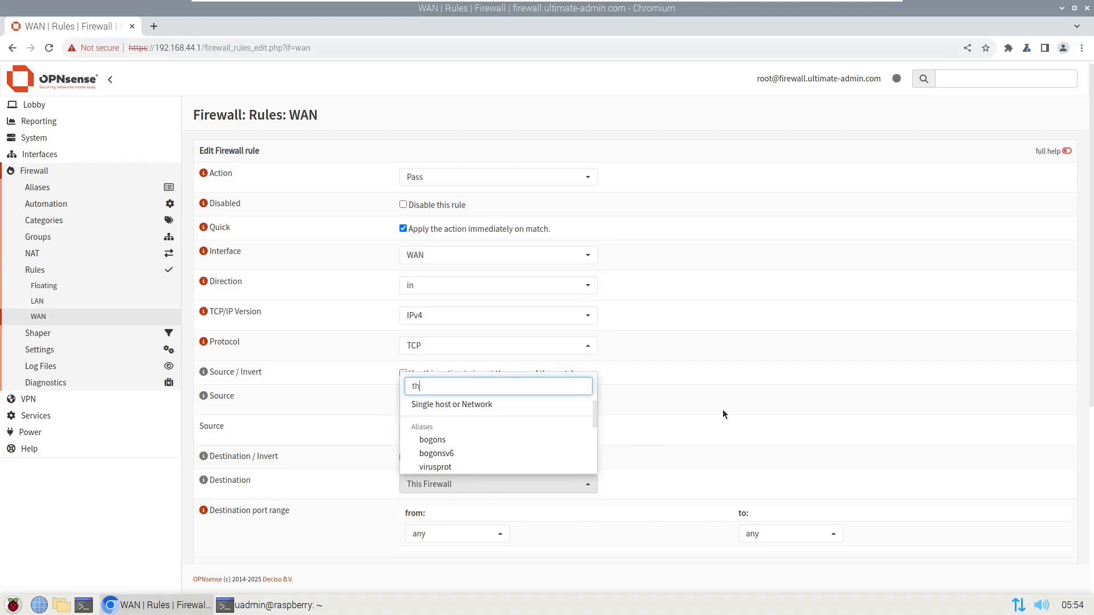
pyautogui.write('i')
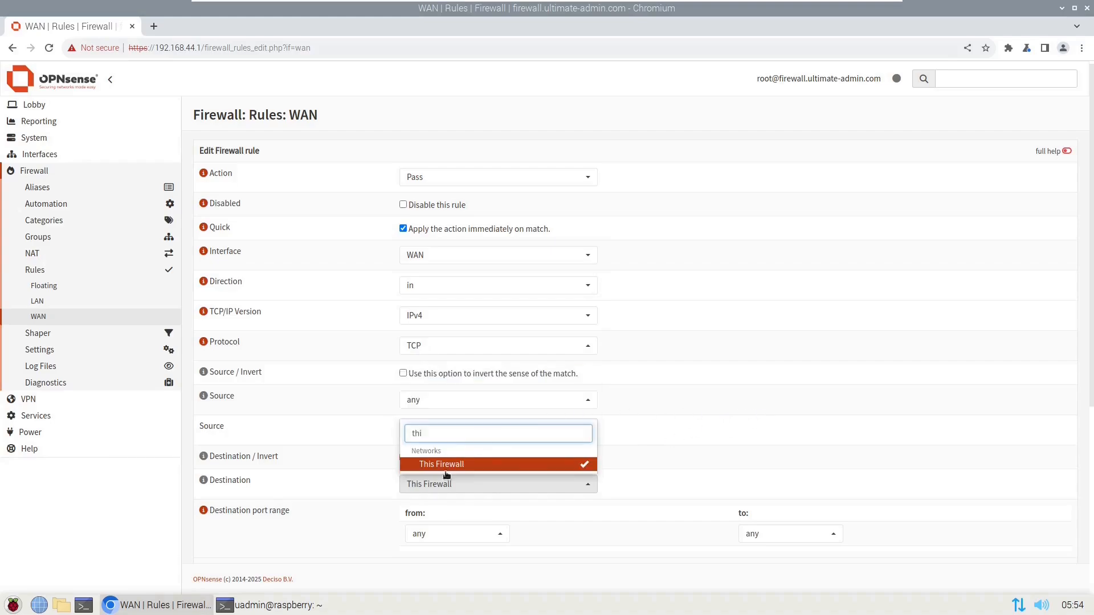
pyautogui.click(683, 465)
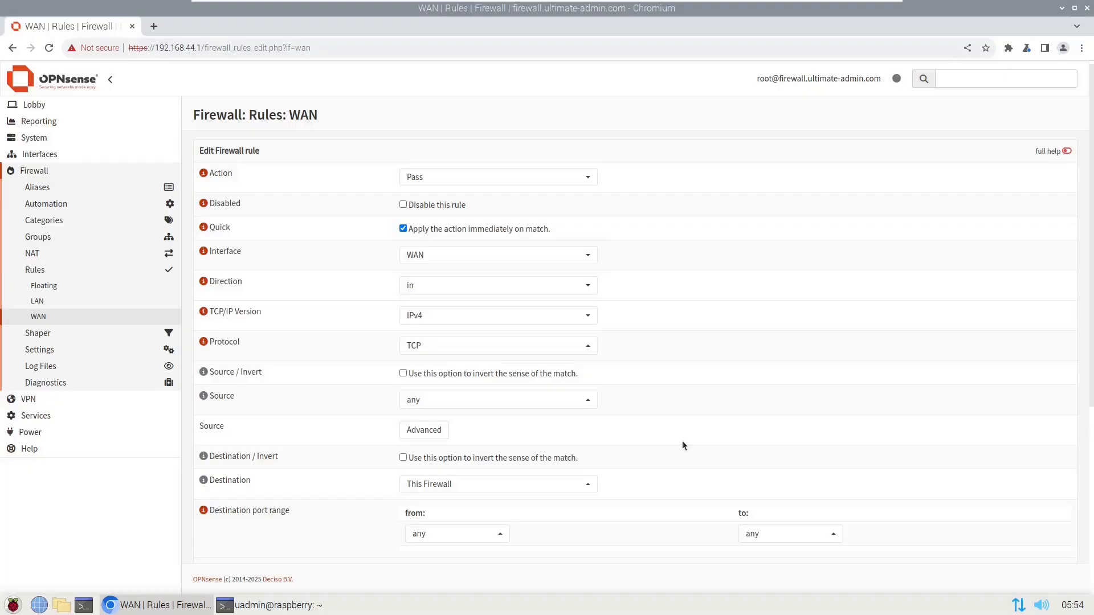
# - Set the rule's destination port to HTTPS (443), save it and apply the changes
pyautogui.scroll(-5, 682, 443)
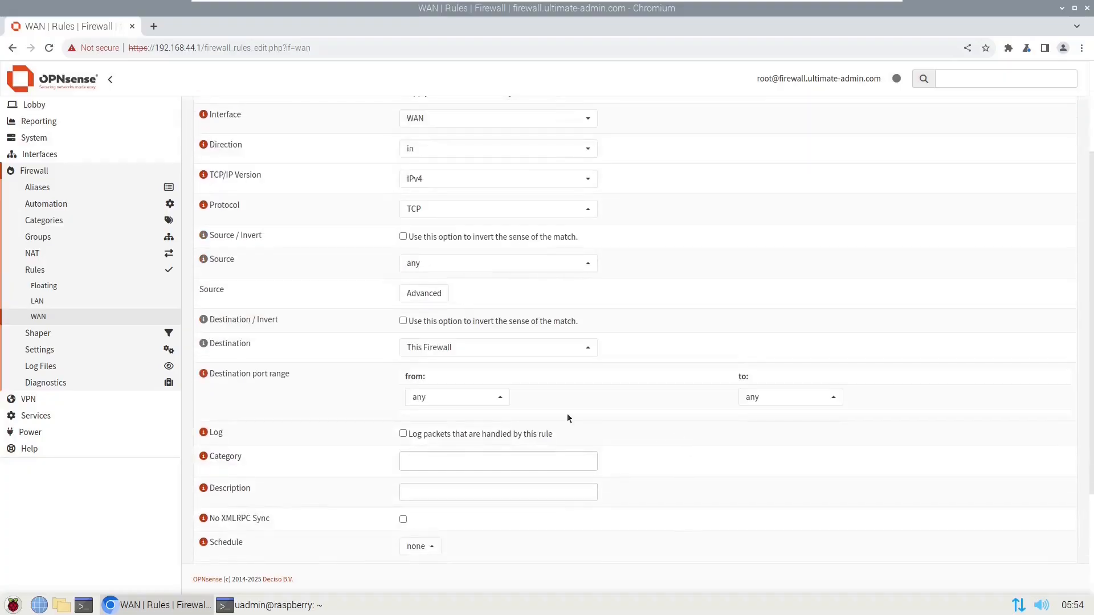
pyautogui.click(456, 400)
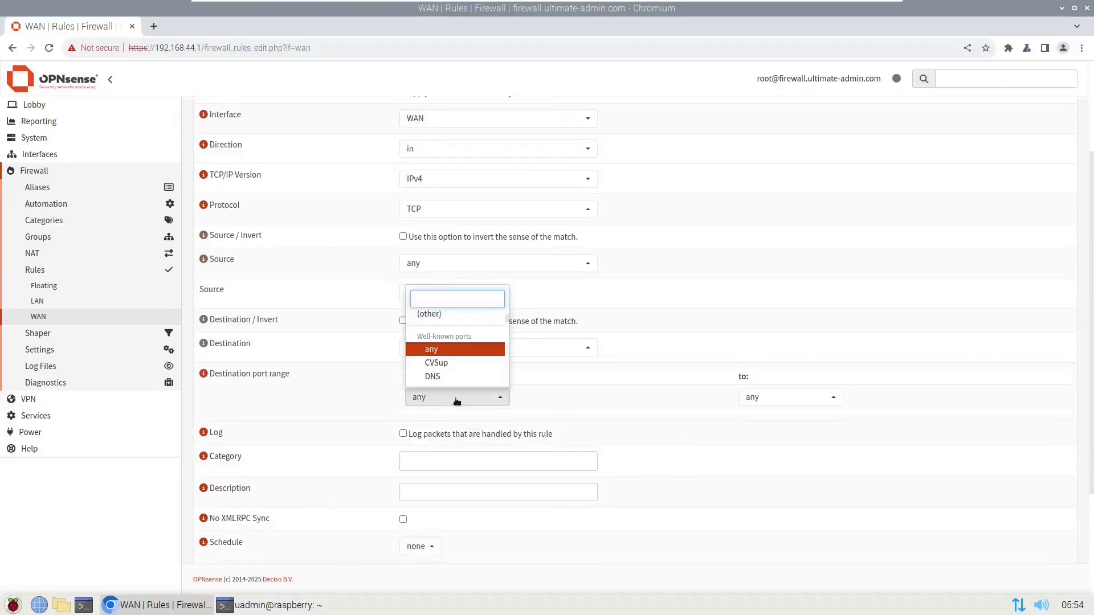
pyautogui.write('h')
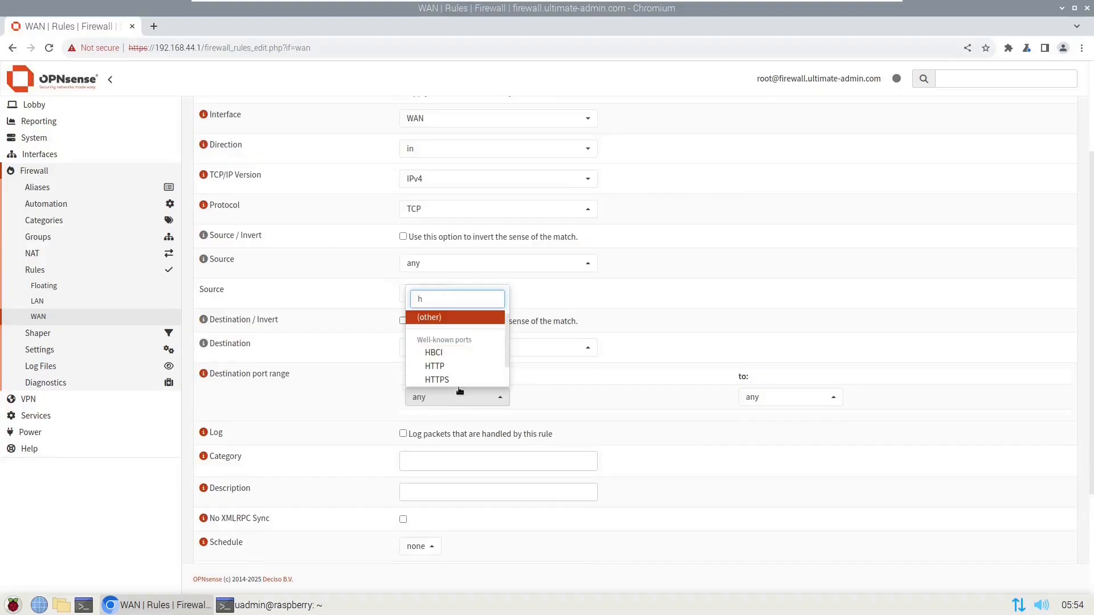
pyautogui.click(459, 383)
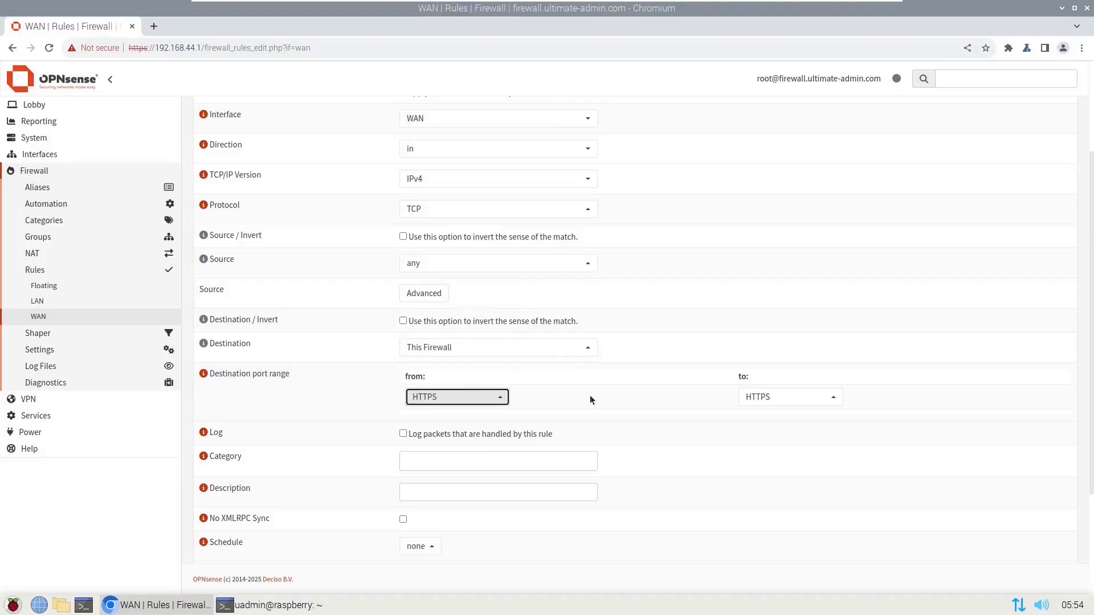
pyautogui.scroll(-3, 589, 401)
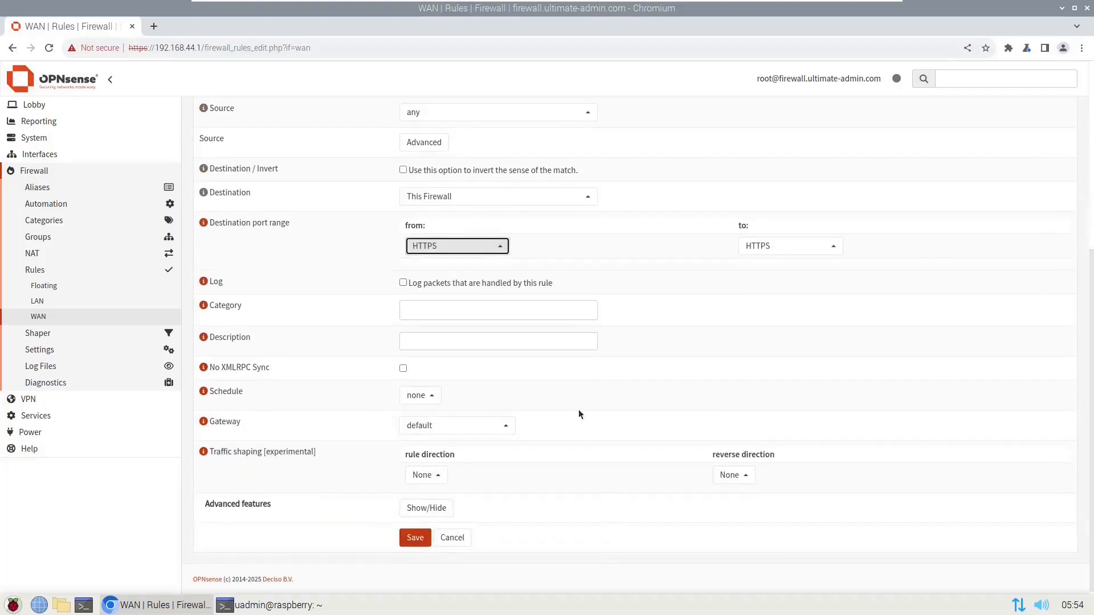
pyautogui.click(423, 533)
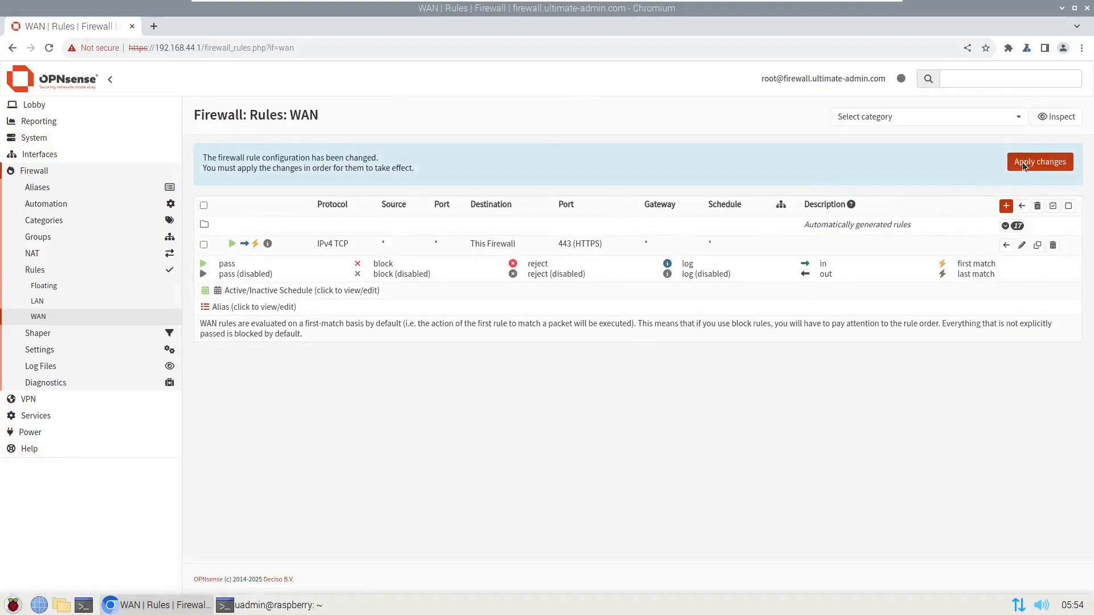
pyautogui.click(1017, 164)
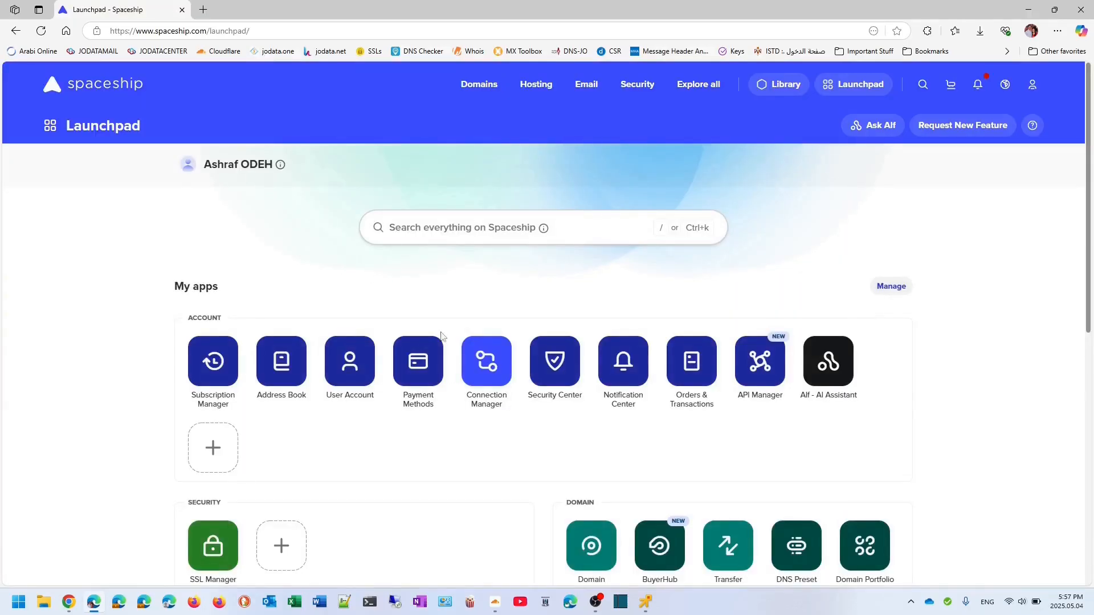
# - Add an A record 'firewall' pointing to 207.231.104.44 in Spaceship's ultimate-admin.com DNS zone
pyautogui.scroll(-3, 514, 432)
pyautogui.click(590, 461)
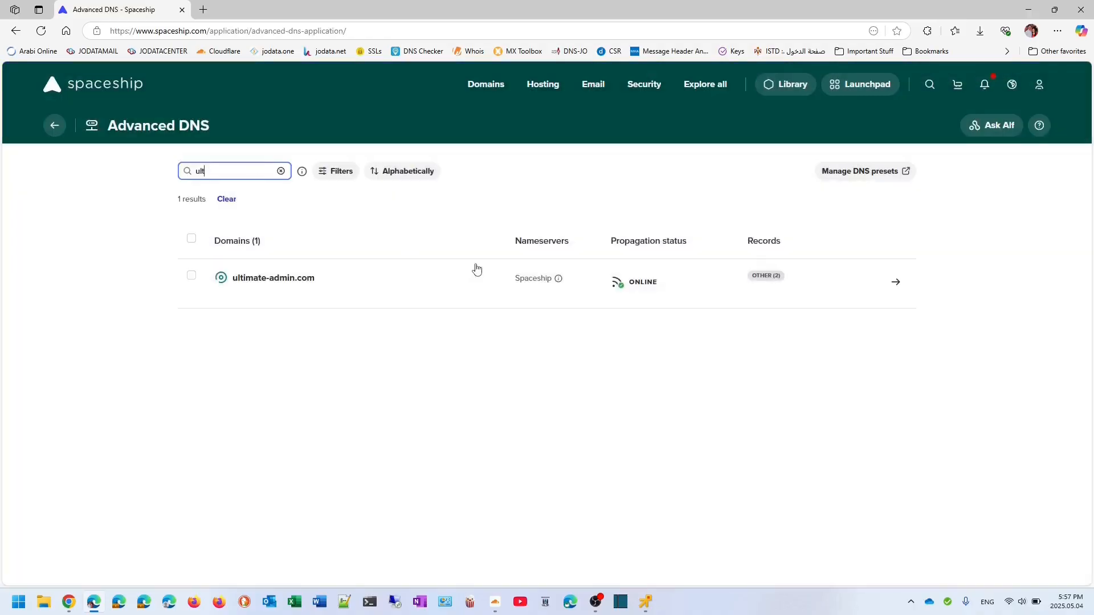
pyautogui.click(895, 281)
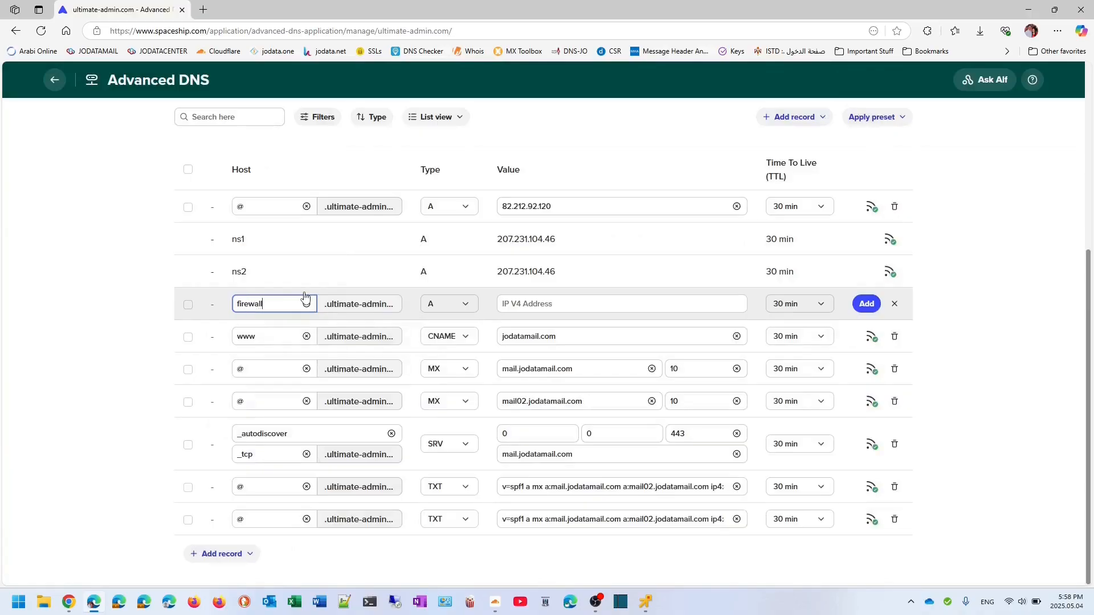
pyautogui.click(509, 303)
pyautogui.write('207.231.104.44')
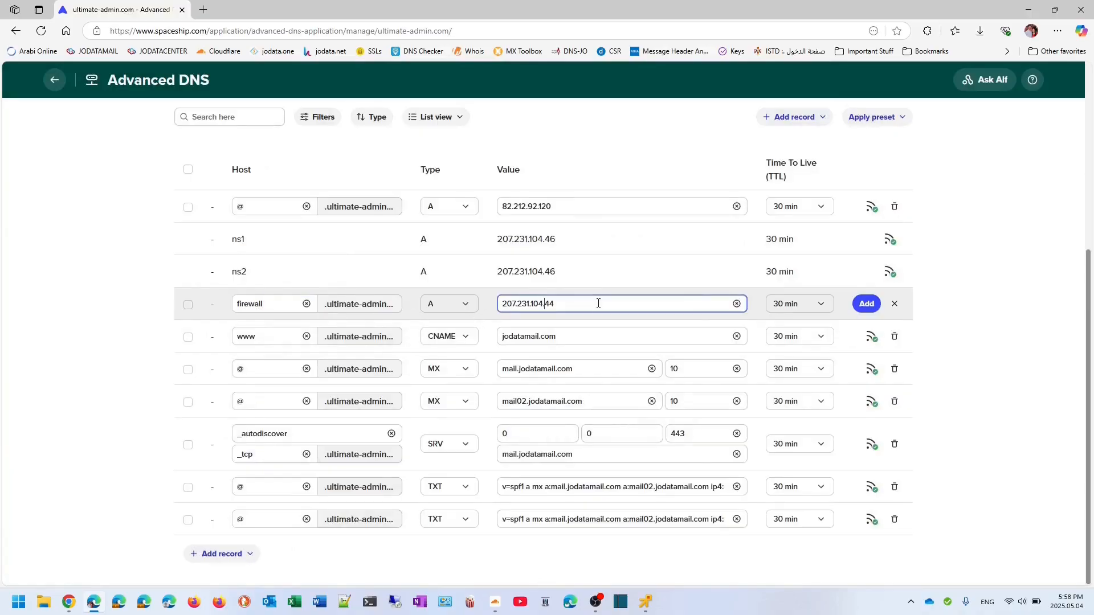
pyautogui.click(864, 306)
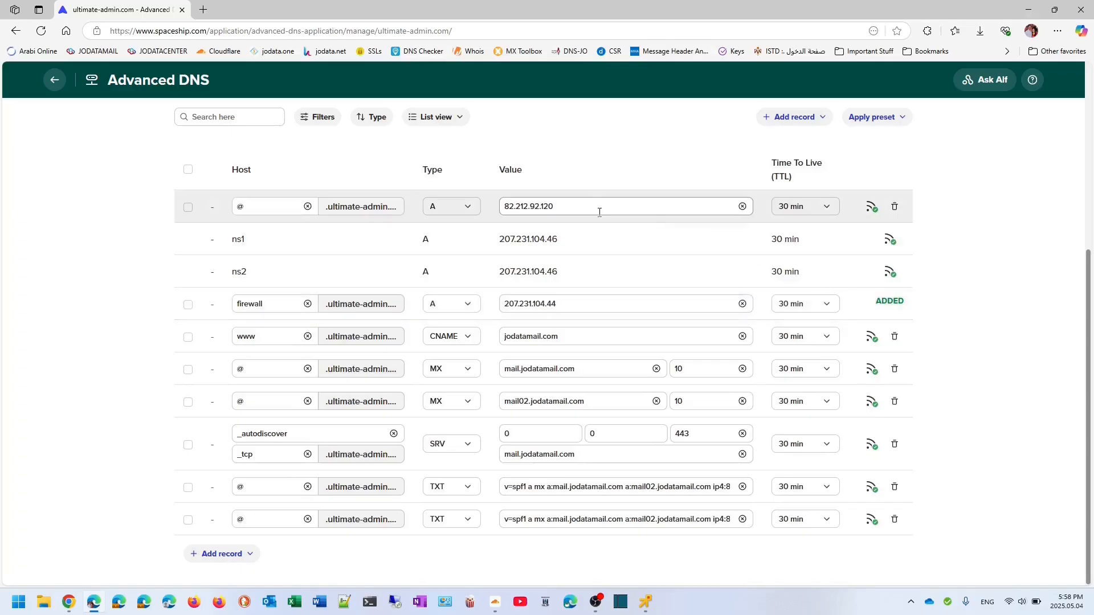
pyautogui.hotkey('ctrl', 't')
# - Look up the A record for firewall.ultimate-admin.com in DNS Checker
pyautogui.click(423, 51)
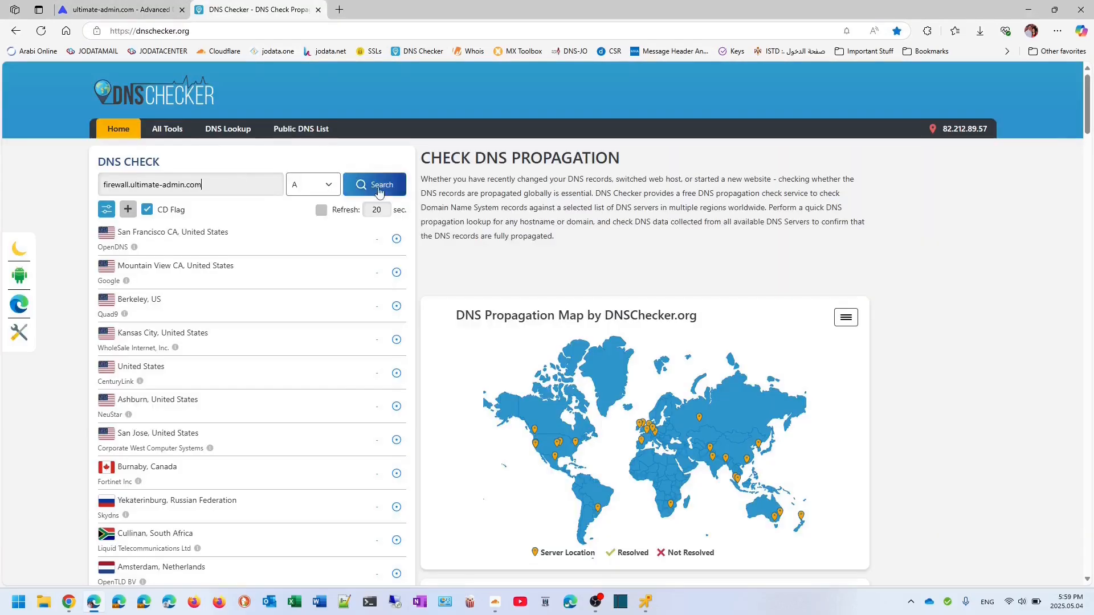
pyautogui.click(374, 187)
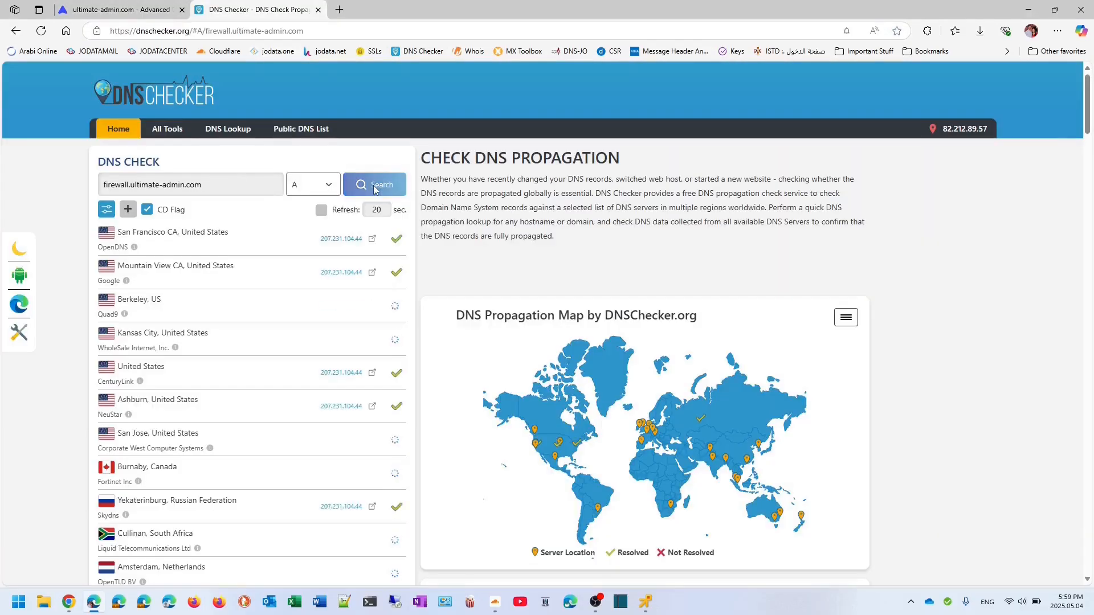
pyautogui.write('ultimate-admi')
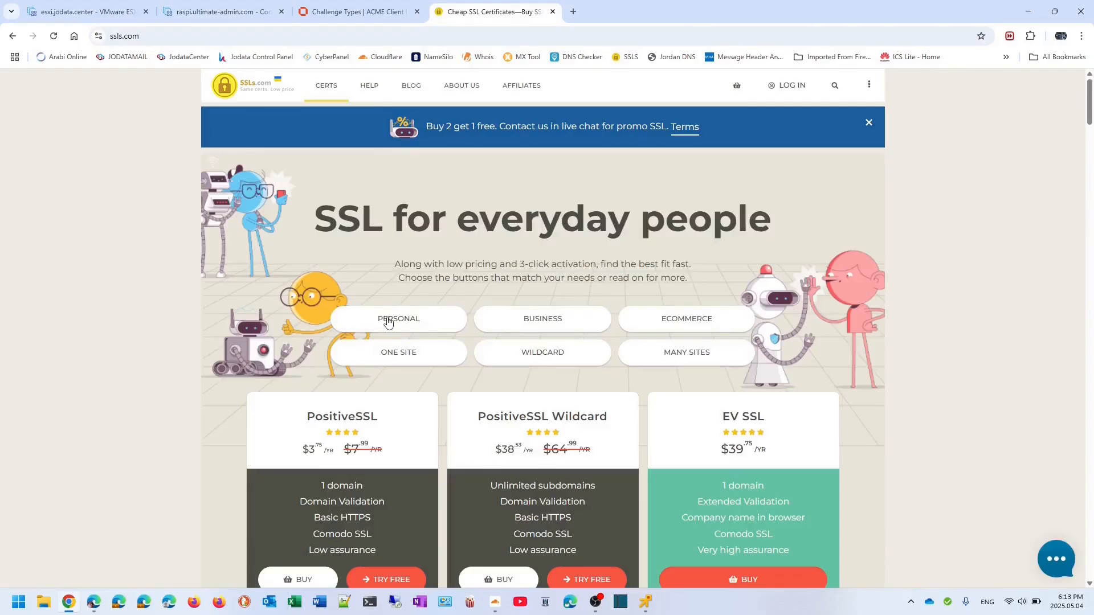
# - Start a one-year PositiveSSL Wildcard free trial from the wildcard certificates and proceed to checkout
pyautogui.click(541, 356)
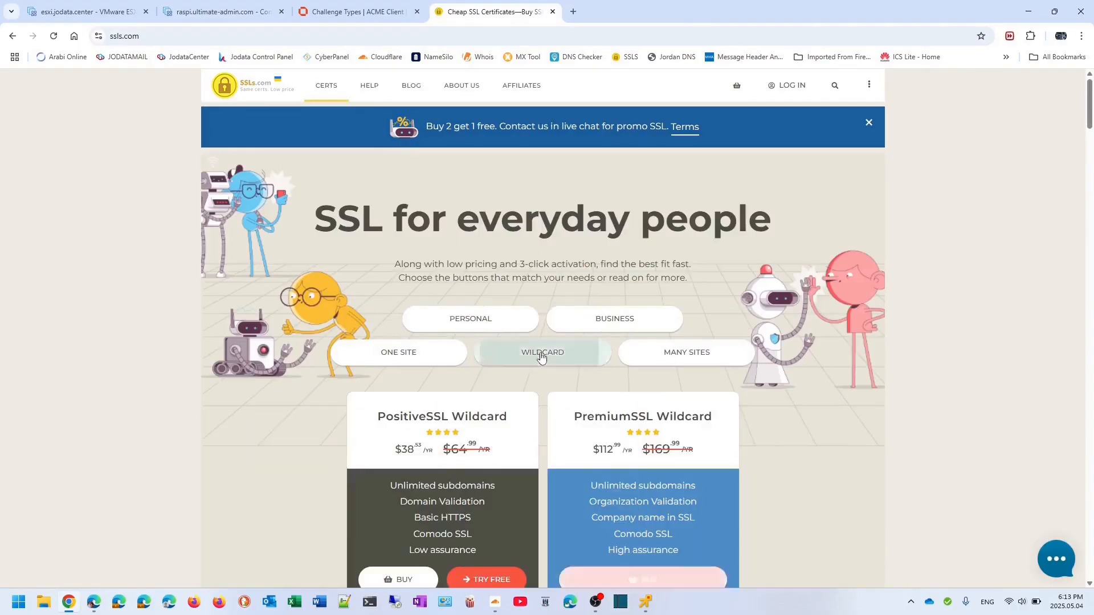
pyautogui.scroll(-2, 533, 359)
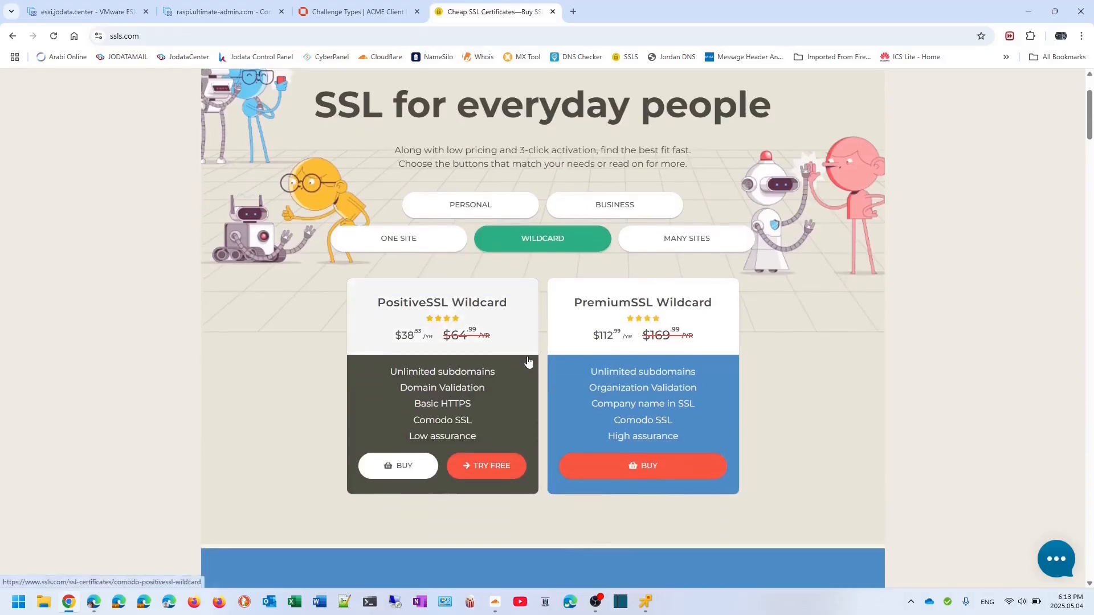
pyautogui.click(491, 467)
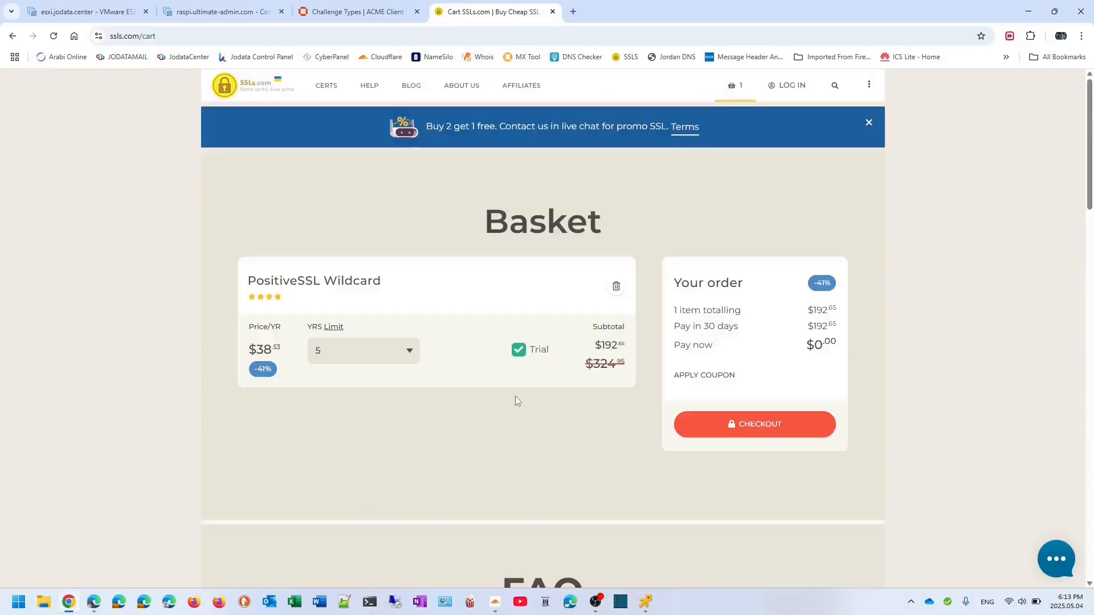
pyautogui.click(371, 360)
pyautogui.click(349, 369)
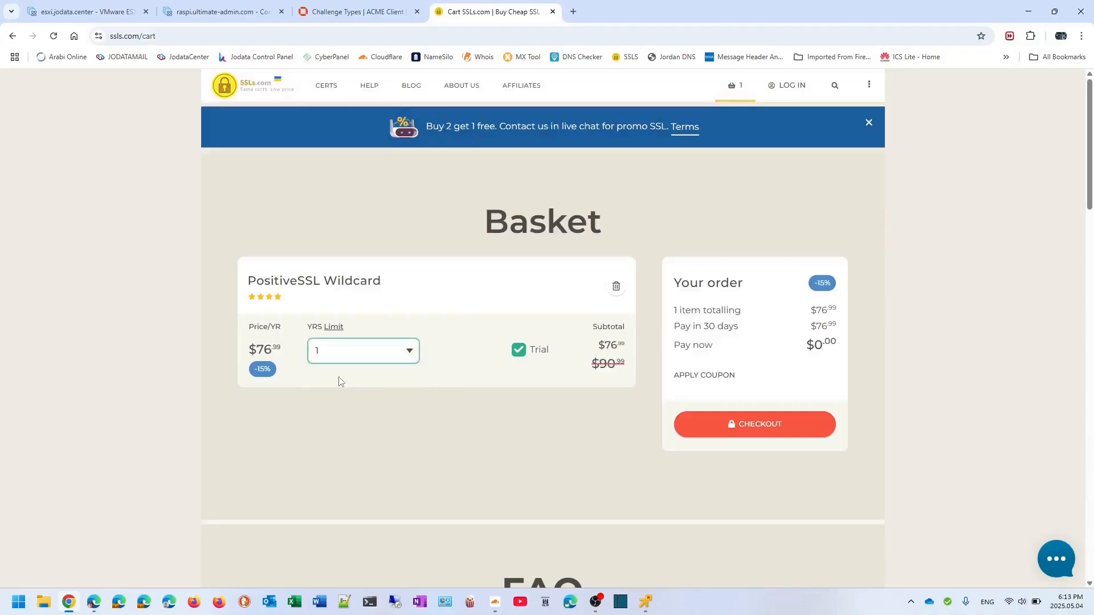
pyautogui.click(756, 425)
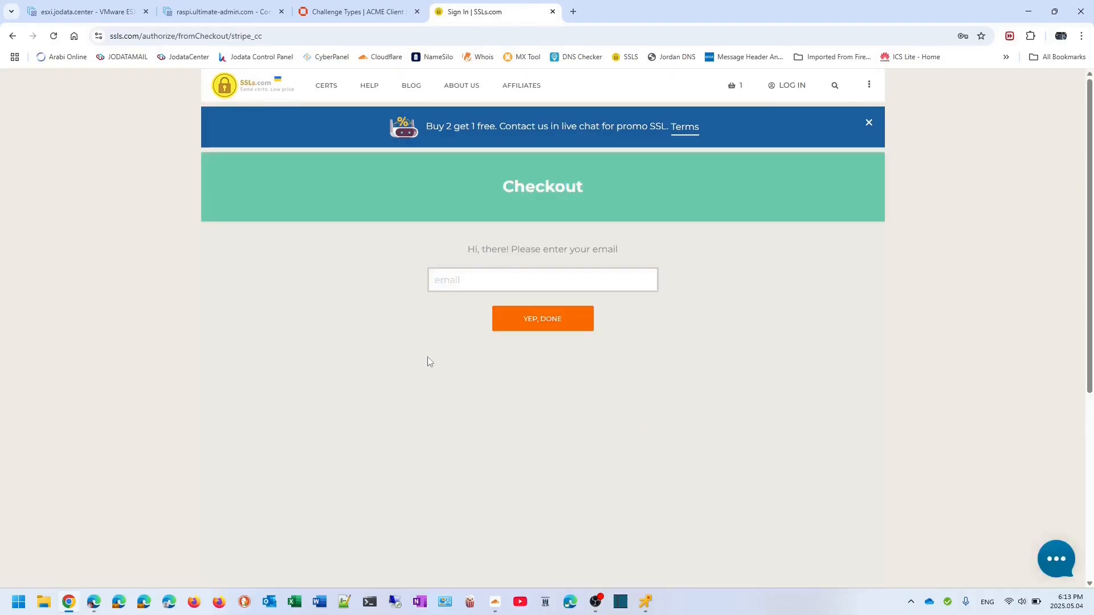
# - Enter the account e-mail to place the order, then begin activating the certificate
pyautogui.hotkey('ctrl', 'v')
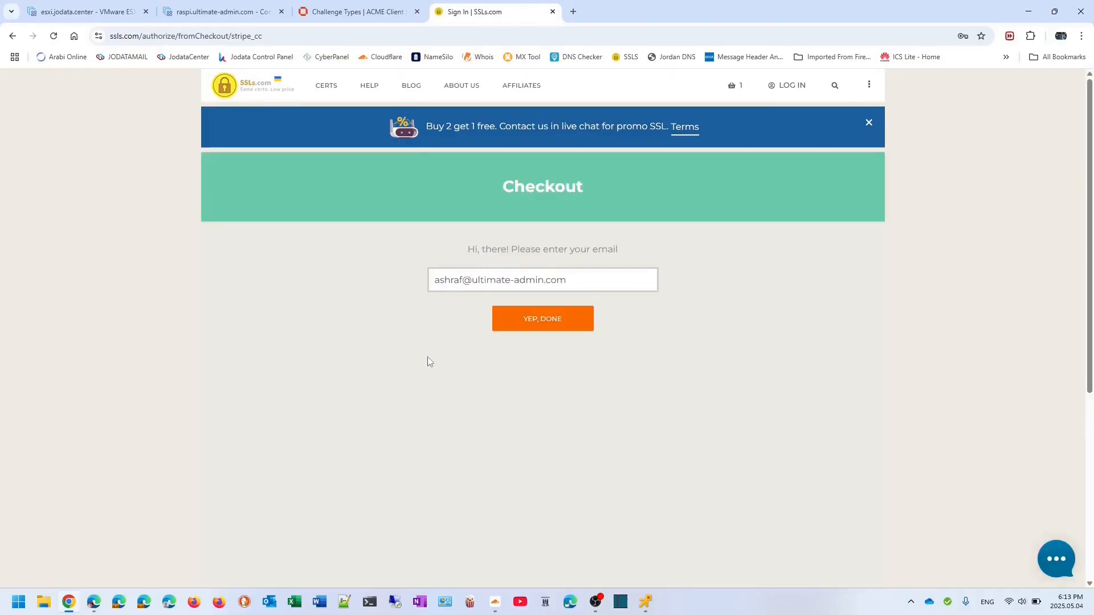
pyautogui.click(541, 320)
pyautogui.click(654, 373)
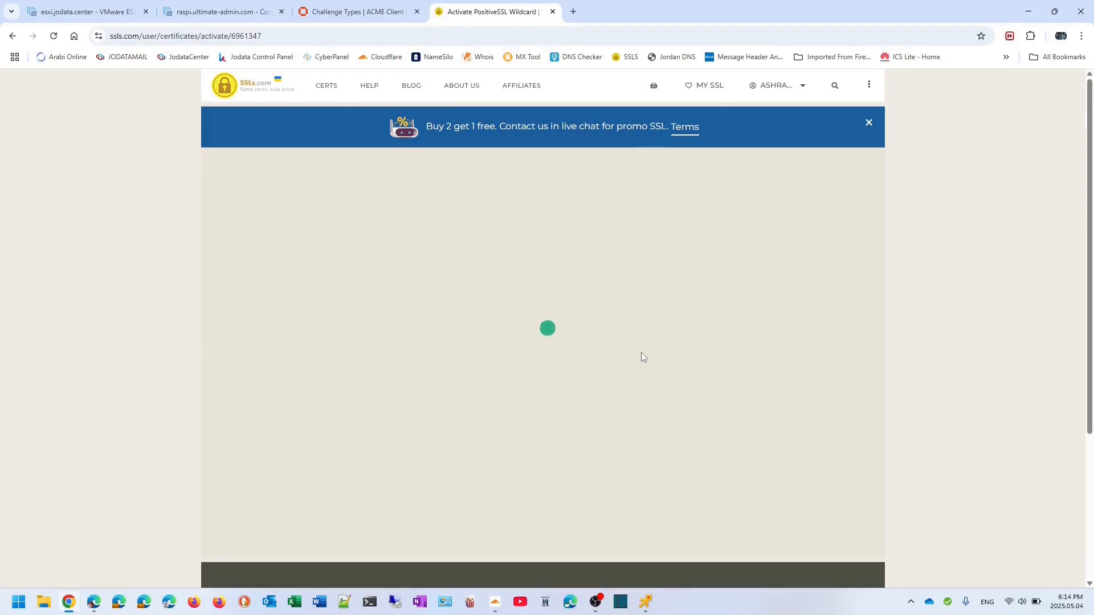
pyautogui.click(530, 347)
# - Request the wildcard for ultimate-admin.com, save the private key zip, and submit e-mail validation
pyautogui.write('ultimate-admin.com')
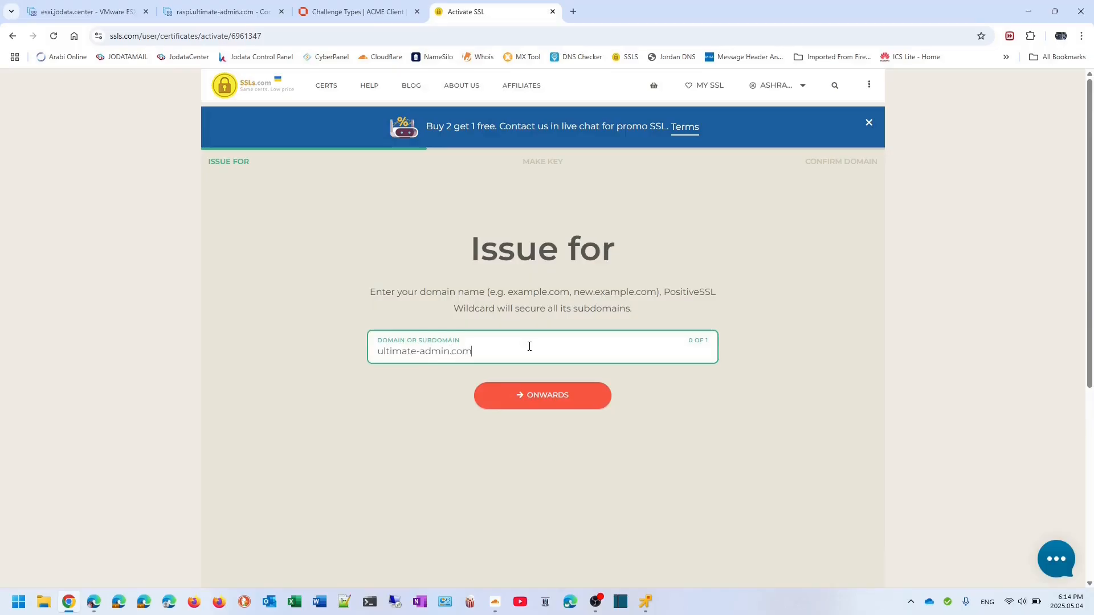
pyautogui.click(536, 397)
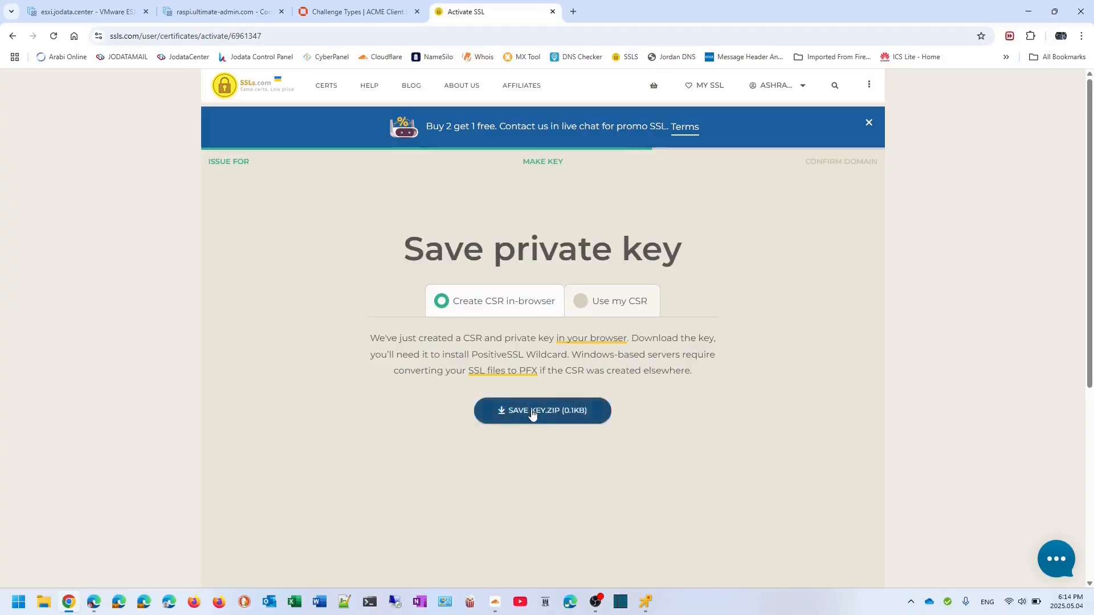
pyautogui.click(531, 412)
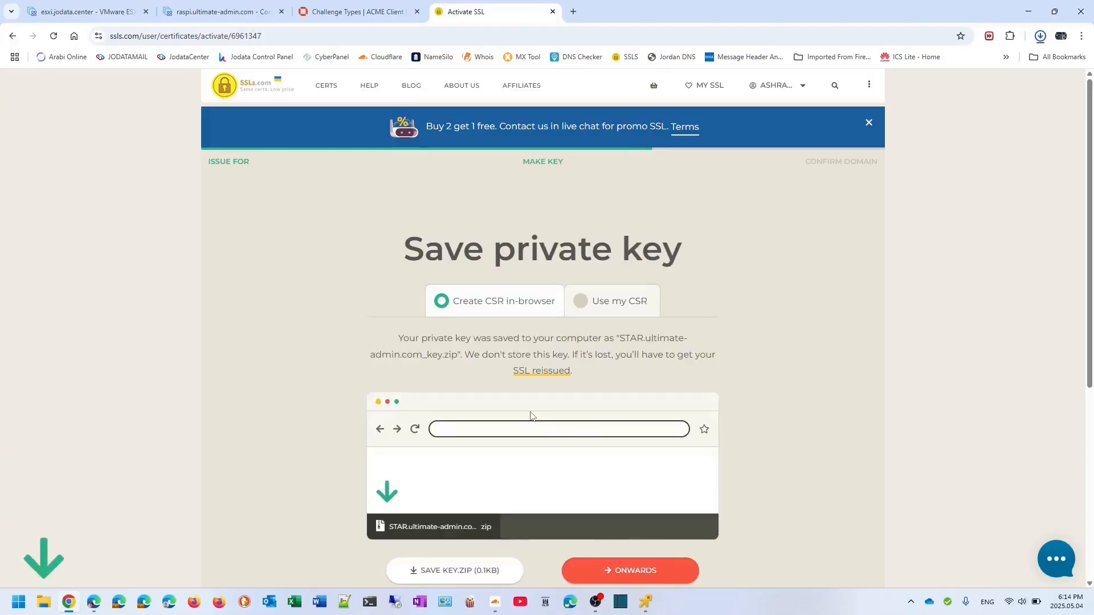
pyautogui.click(629, 575)
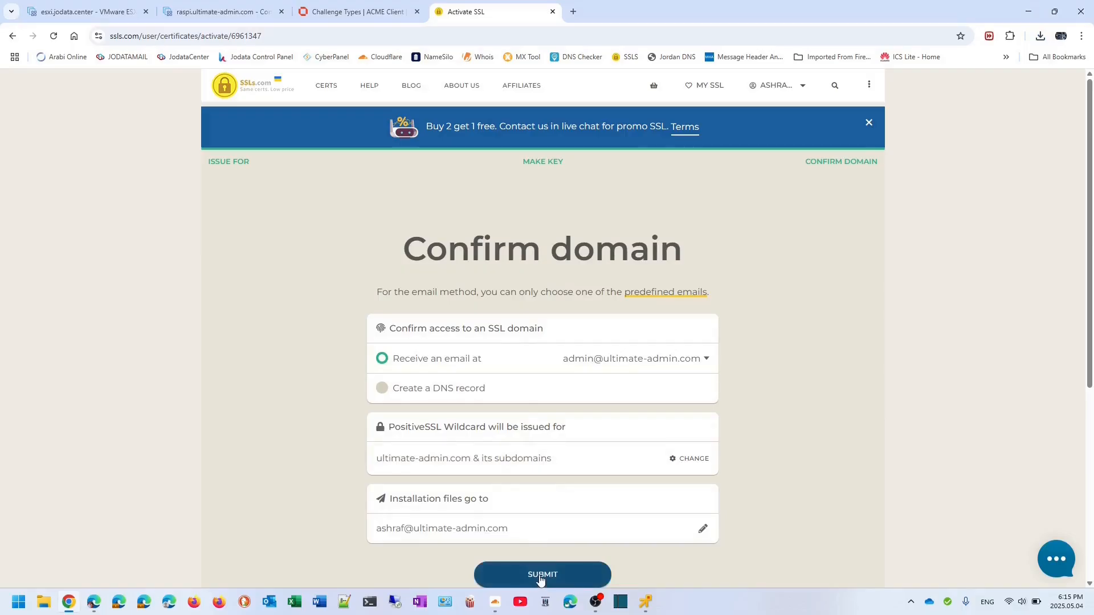
pyautogui.click(541, 575)
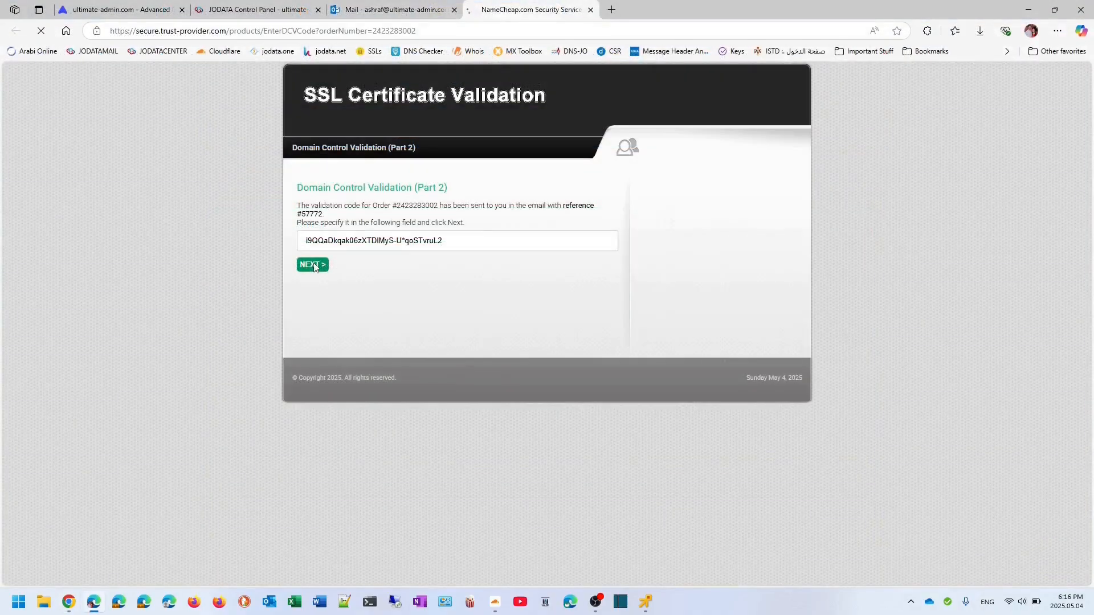
# - Approve the domain validation, then download the issued wildcard certificate from My SSL
pyautogui.click(313, 264)
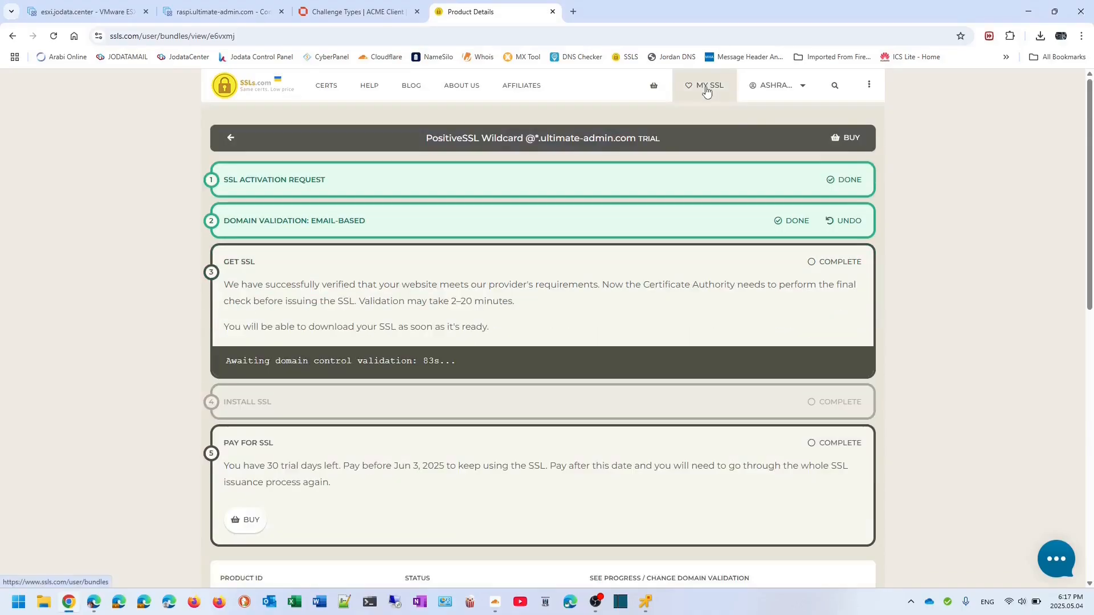
pyautogui.click(705, 90)
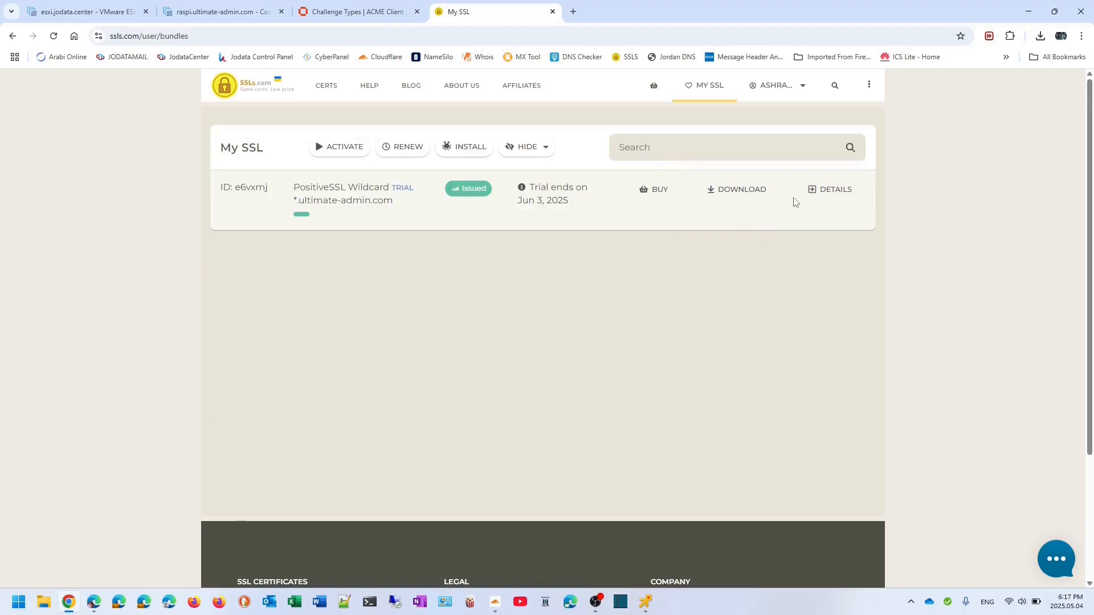
pyautogui.click(748, 191)
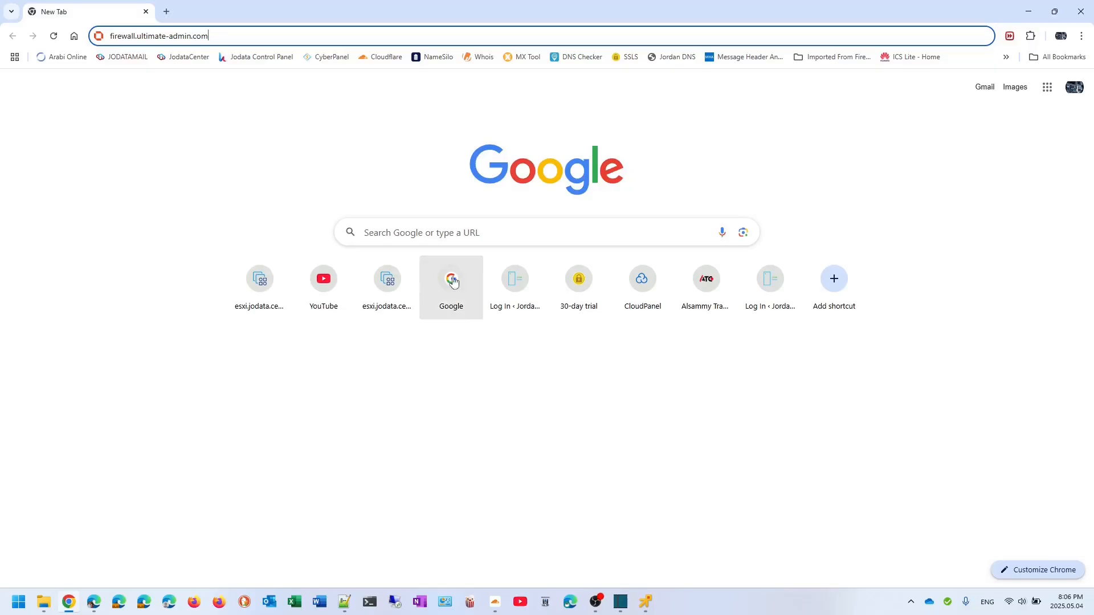
# - Load OPNsense at firewall.ultimate-admin.com, proceeding past the certificate warning
pyautogui.press('Return')
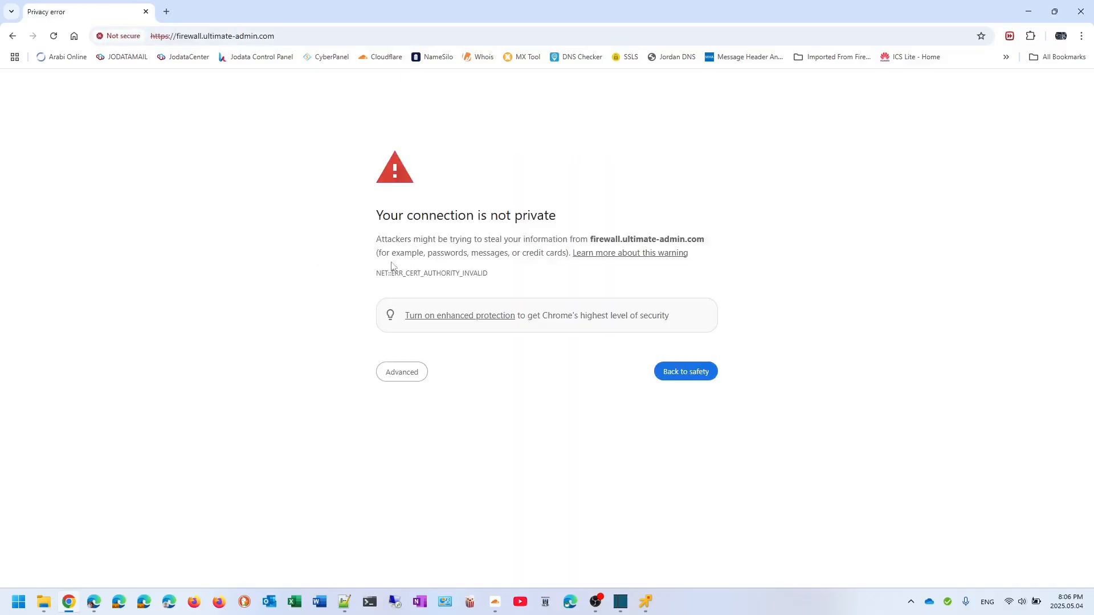
pyautogui.click(400, 373)
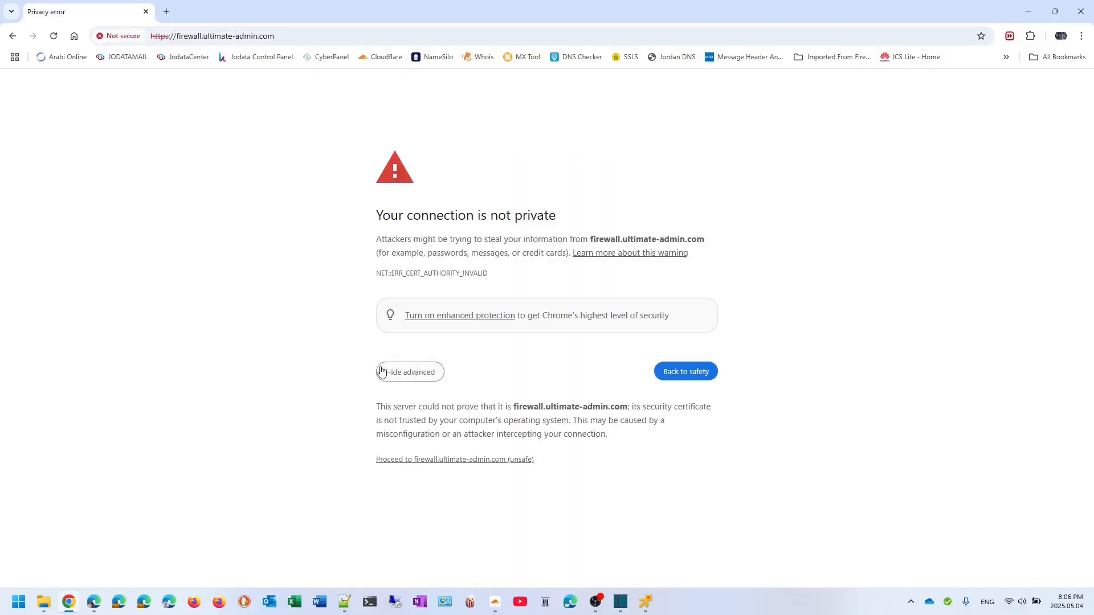
pyautogui.click(422, 463)
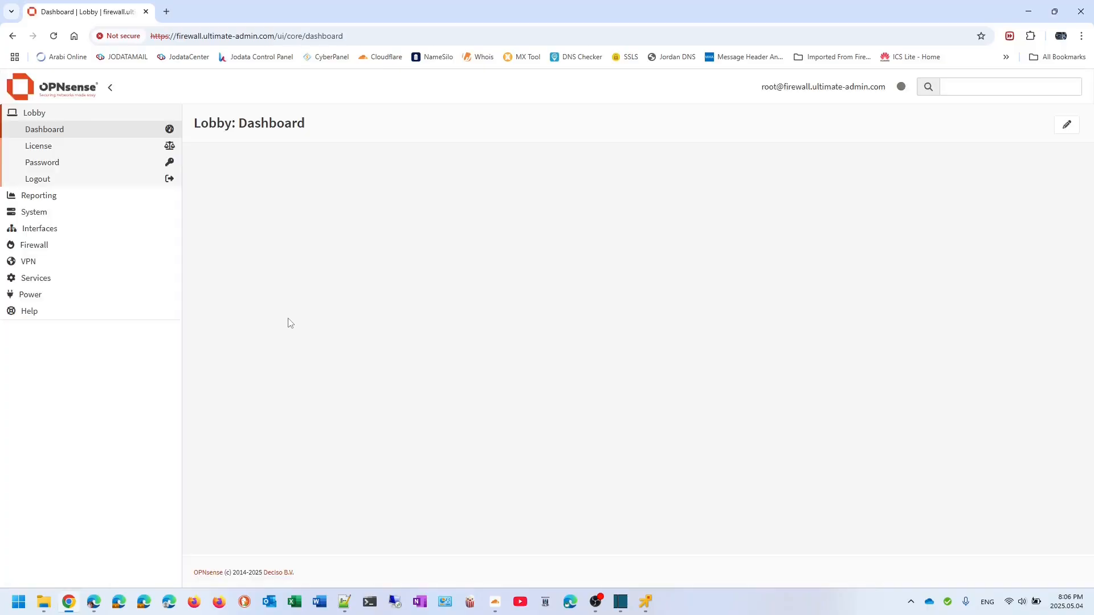
# - Go to System > Trust > Certificates and start adding a new certificate
pyautogui.click(36, 213)
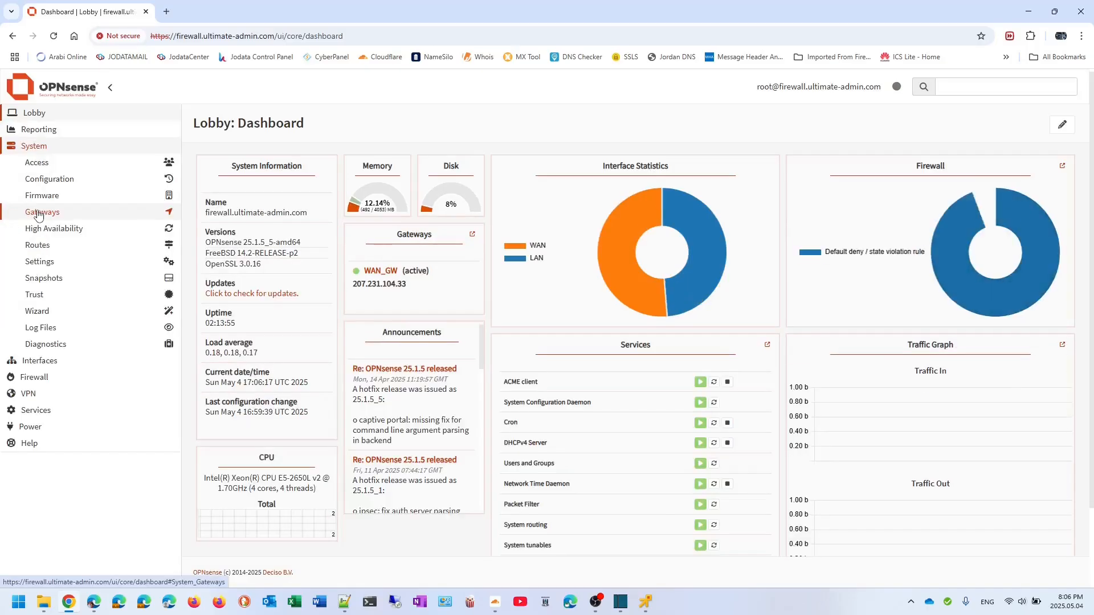
pyautogui.click(41, 299)
pyautogui.click(47, 327)
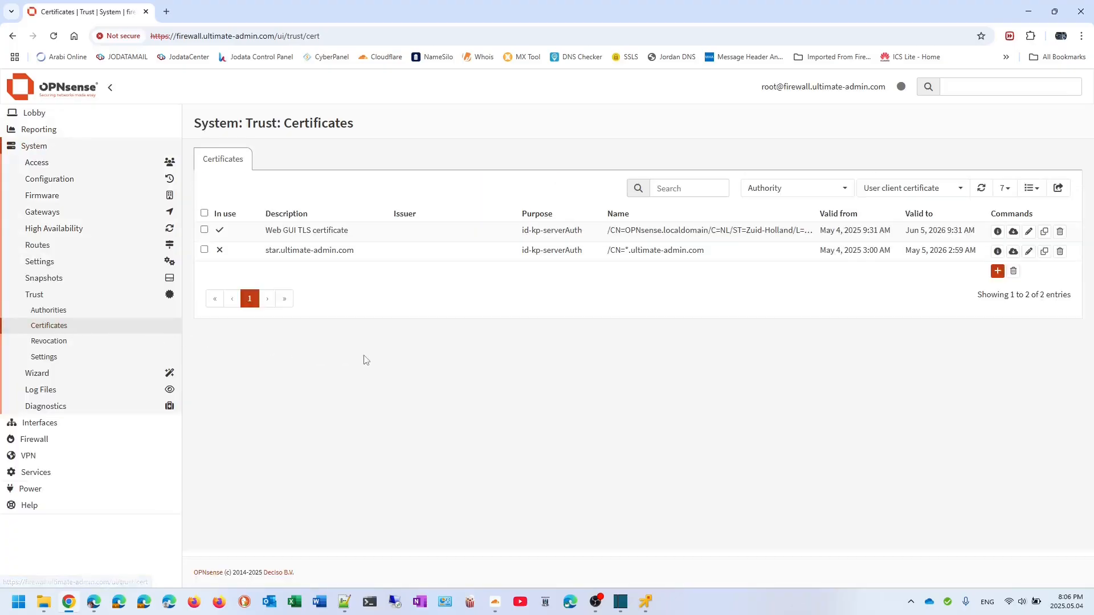
pyautogui.click(997, 270)
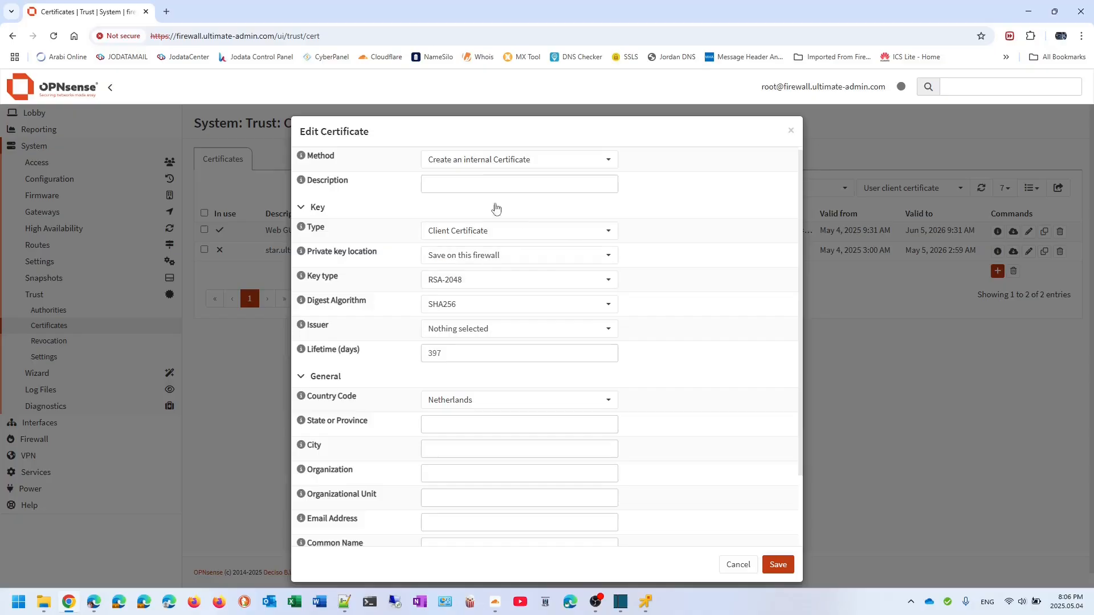
# - Set the method to Import an existing Certificate with description wild.ultimate-admin.com
pyautogui.click(467, 166)
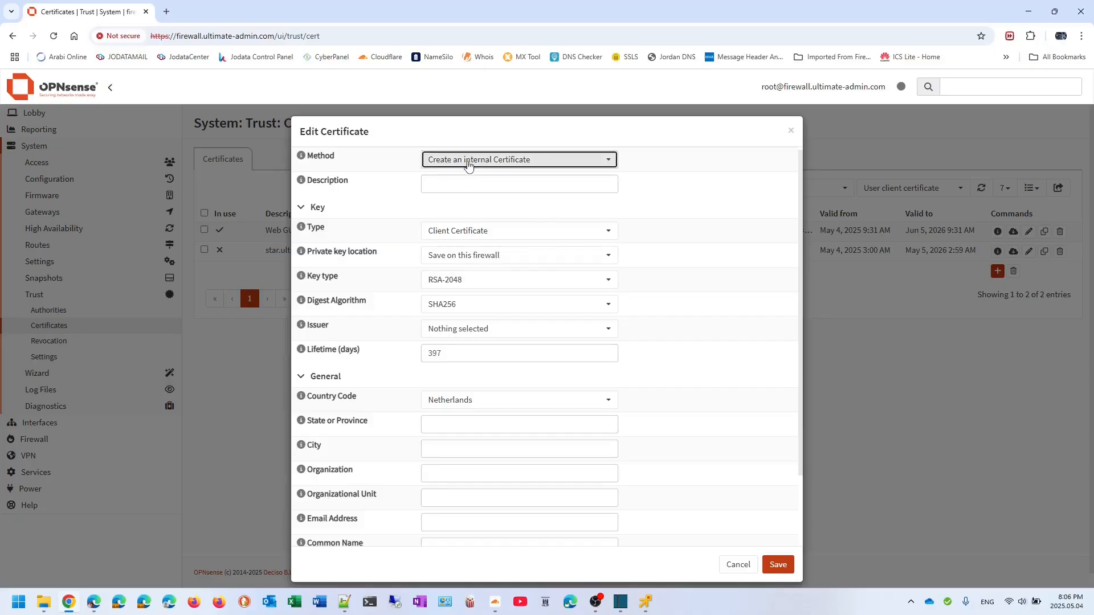
pyautogui.click(461, 232)
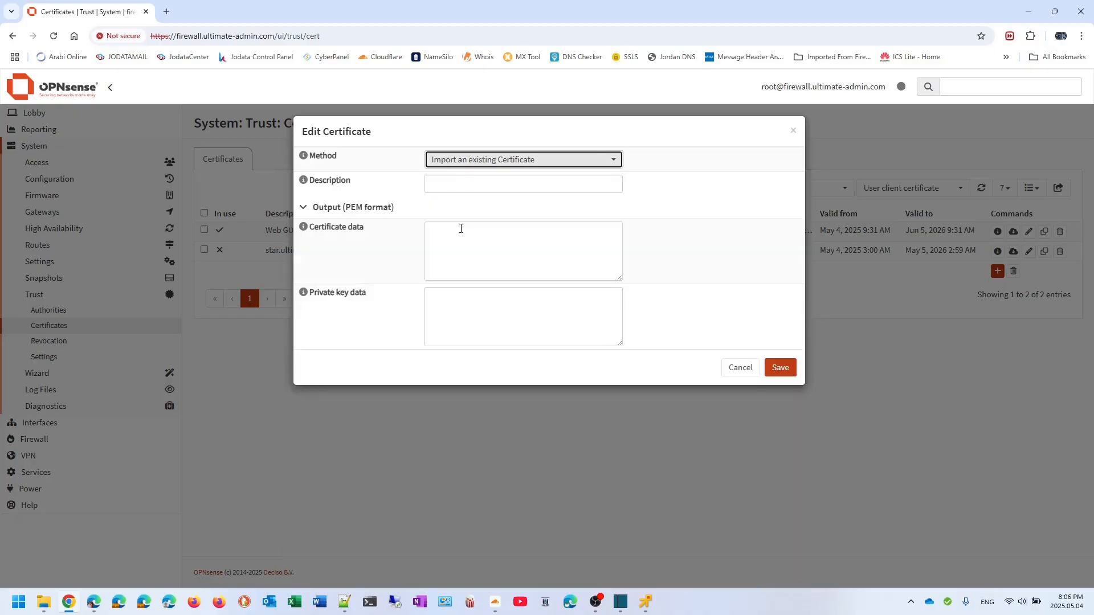
pyautogui.click(460, 184)
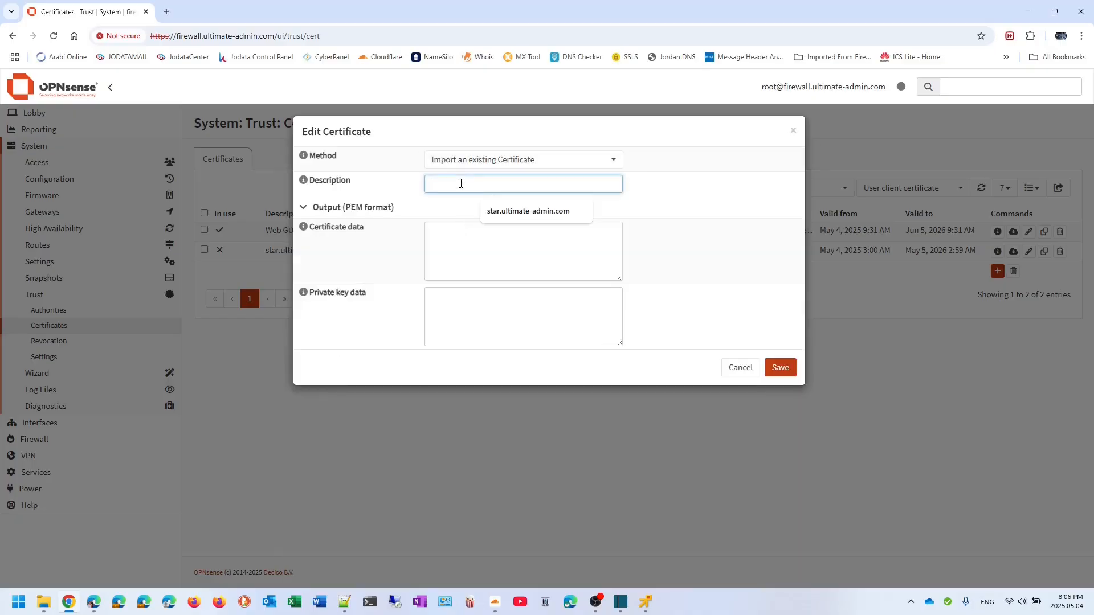
pyautogui.click(489, 211)
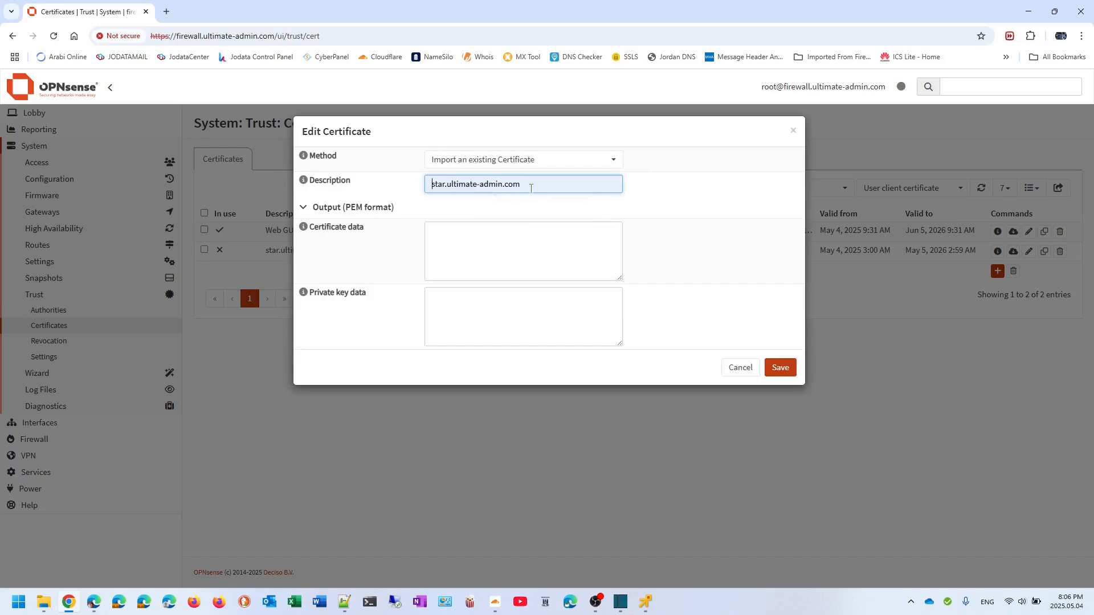
pyautogui.press('Delete')
pyautogui.press('Delete')
pyautogui.press('Delete')
pyautogui.press('Delete')
pyautogui.press('Delete')
pyautogui.write('wild')
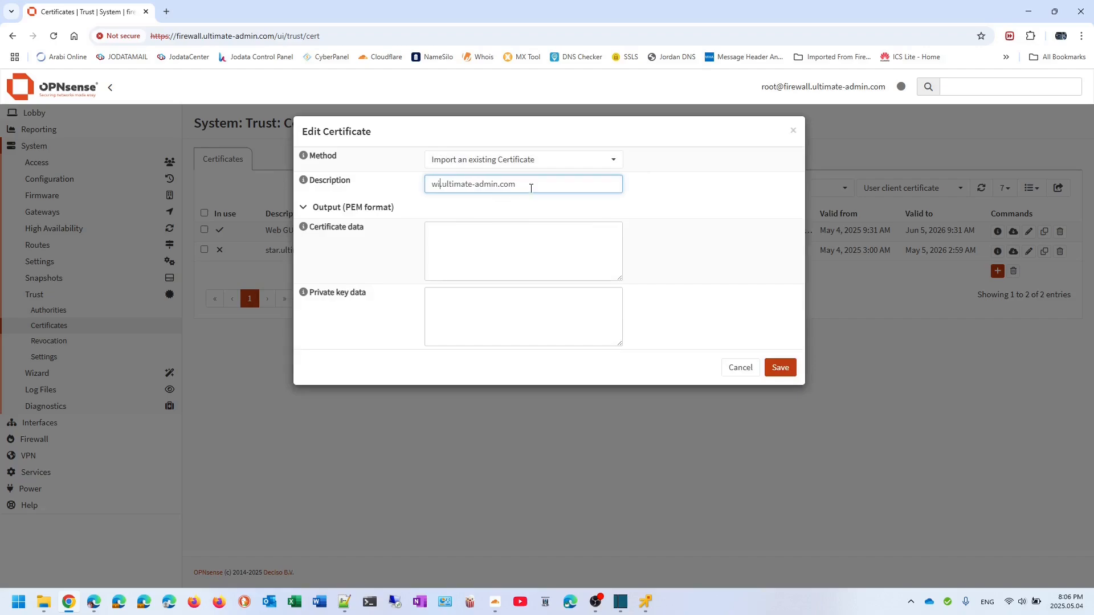
# - Paste the private key PEM into the Private key data field
pyautogui.click(505, 244)
pyautogui.click(472, 322)
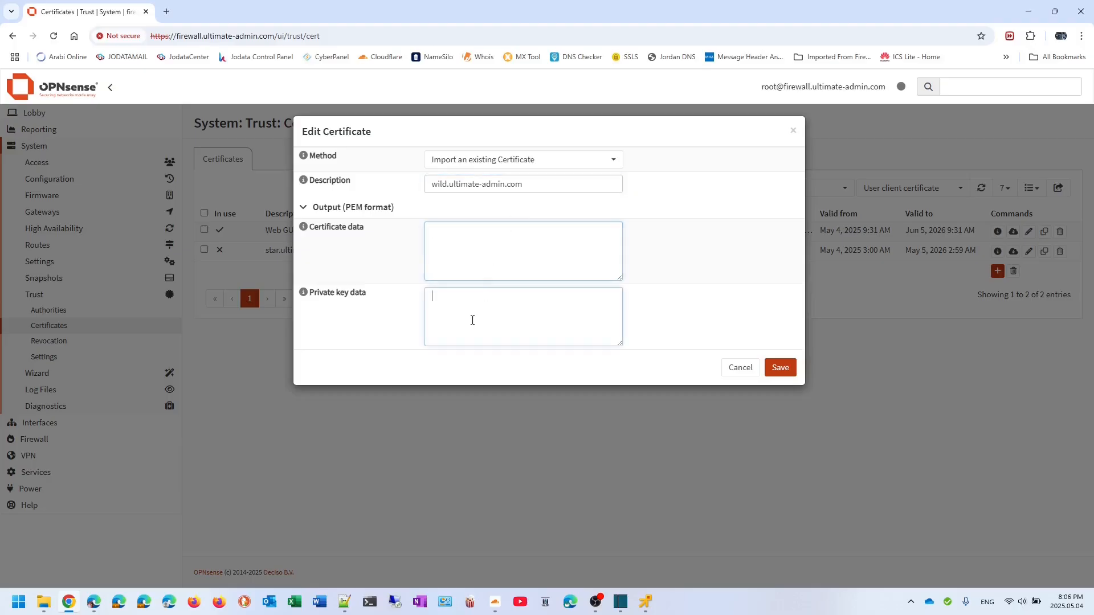
pyautogui.hotkey('ctrl', 'v')
# - Copy the certificate text from Notepad++ for the Certificate data field
pyautogui.click(483, 255)
pyautogui.click(344, 602)
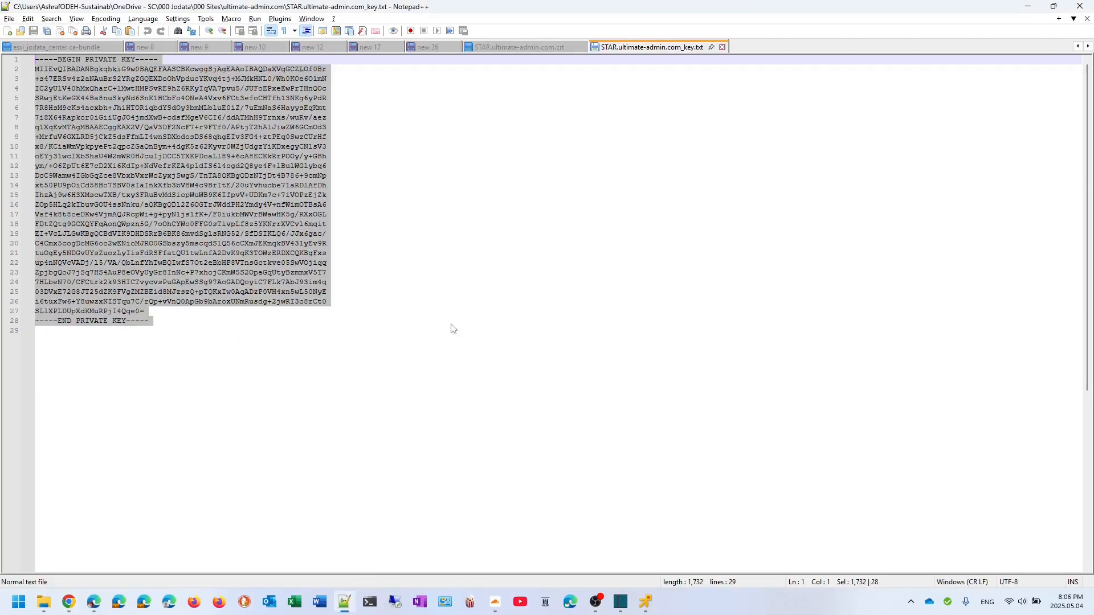
pyautogui.click(510, 48)
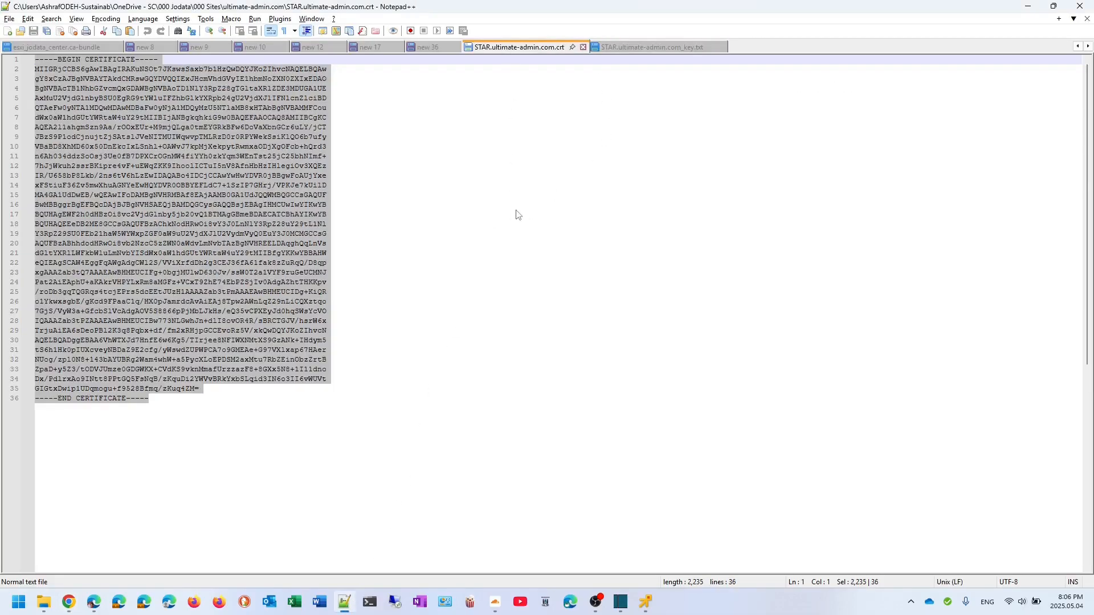
pyautogui.hotkey('ctrl', 'c')
pyautogui.hotkey('alt', 'Tab')
pyautogui.click(501, 255)
# - Paste the certificate PEM and save the wild.ultimate-admin.com import
pyautogui.hotkey('ctrl', 'v')
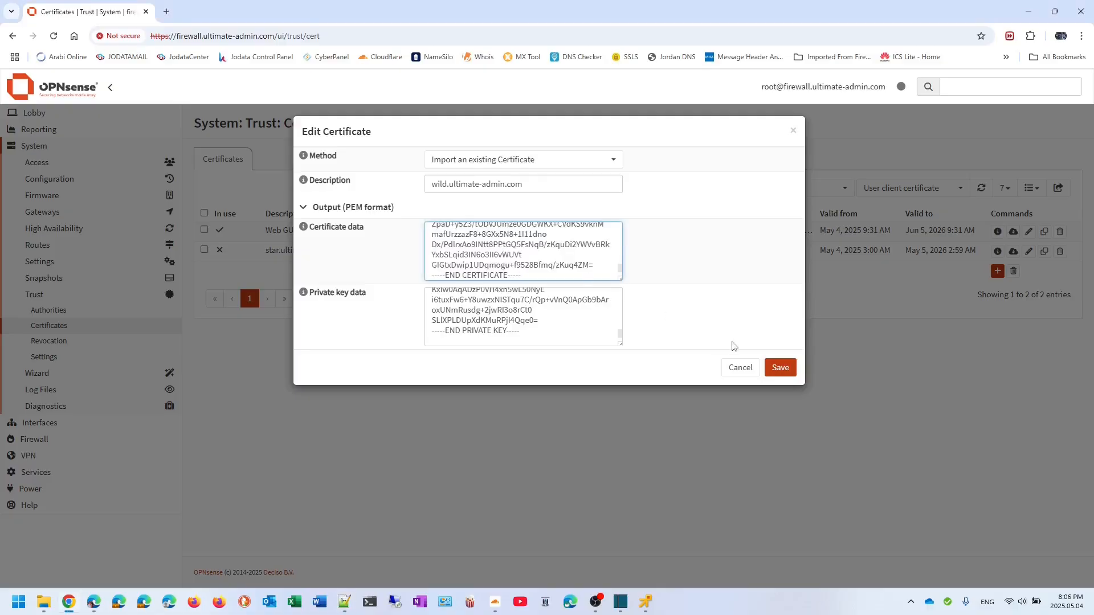
pyautogui.click(773, 369)
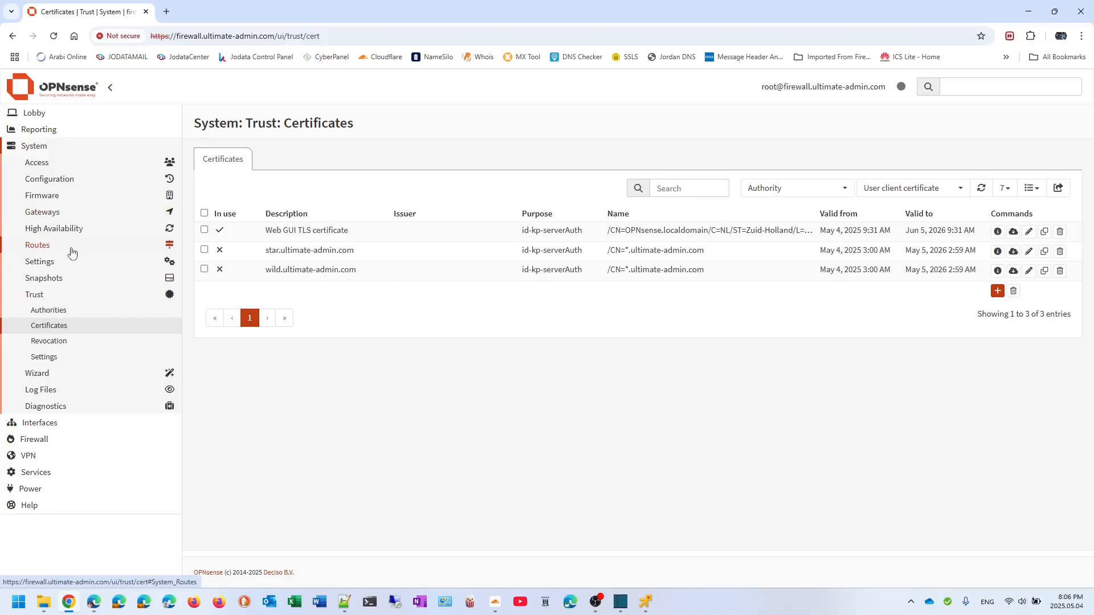
# - Set the web GUI SSL certificate to star.ultimate-admin.com in Administration settings, save, and reload
pyautogui.click(49, 261)
pyautogui.click(48, 276)
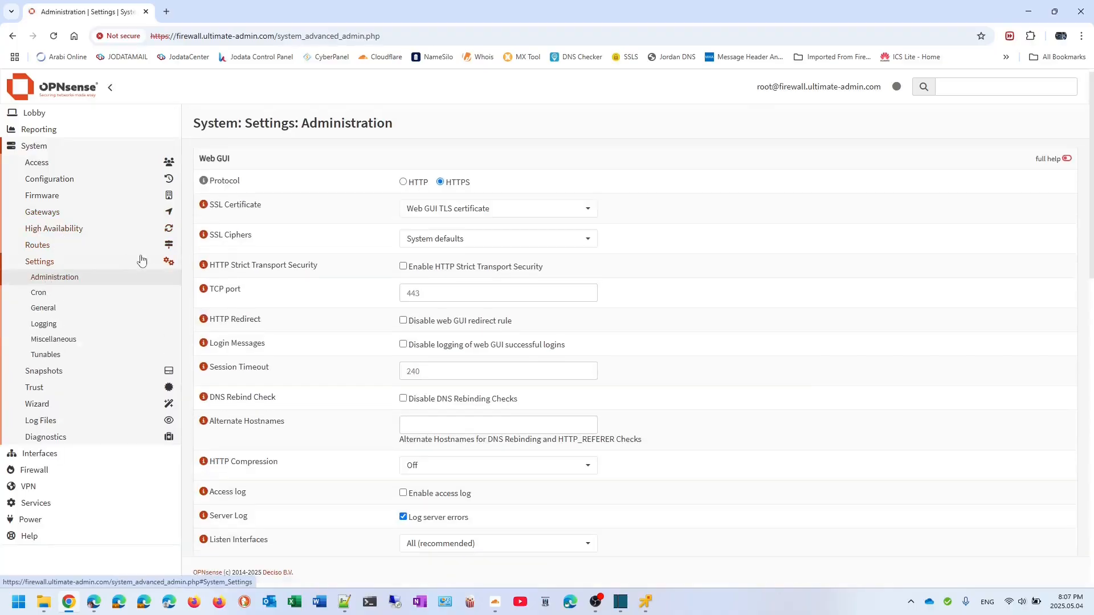
pyautogui.click(447, 211)
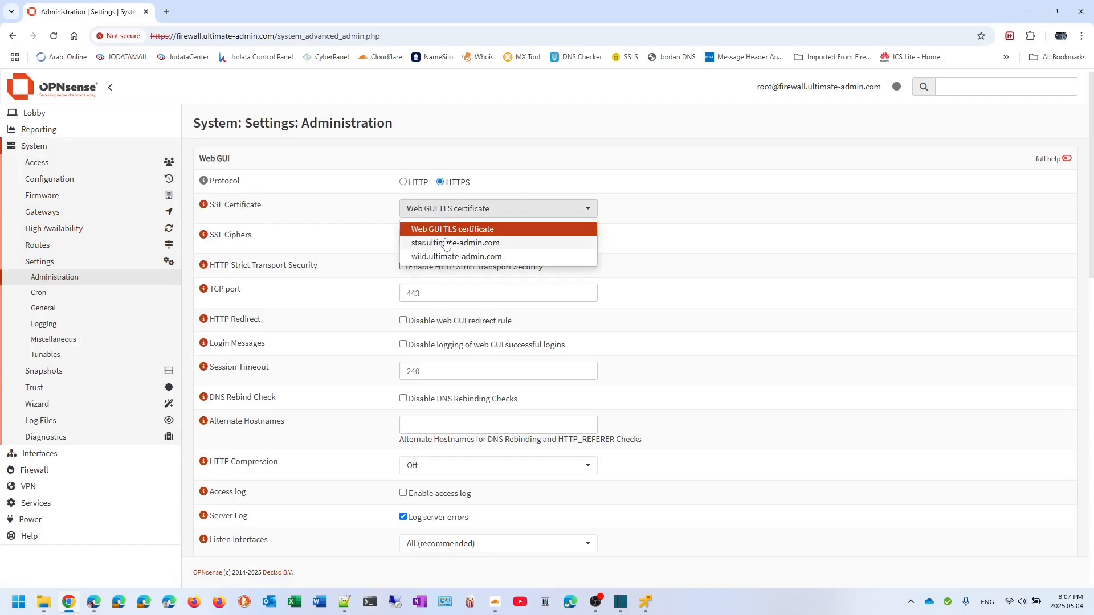
pyautogui.click(446, 242)
pyautogui.scroll(-5, 333, 265)
pyautogui.scroll(-9, 333, 264)
pyautogui.click(415, 531)
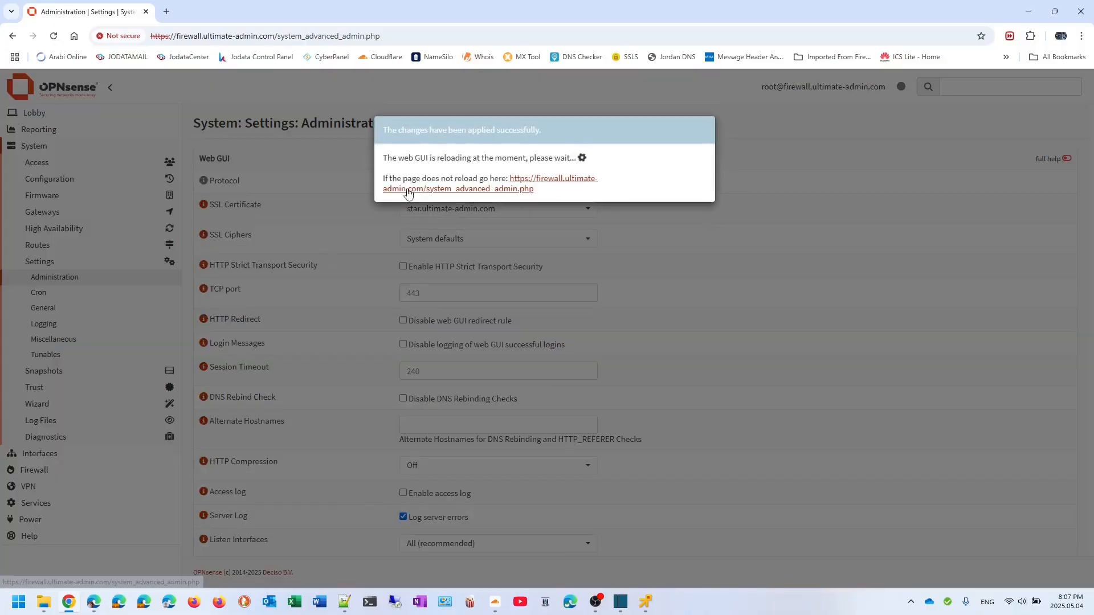
pyautogui.click(408, 192)
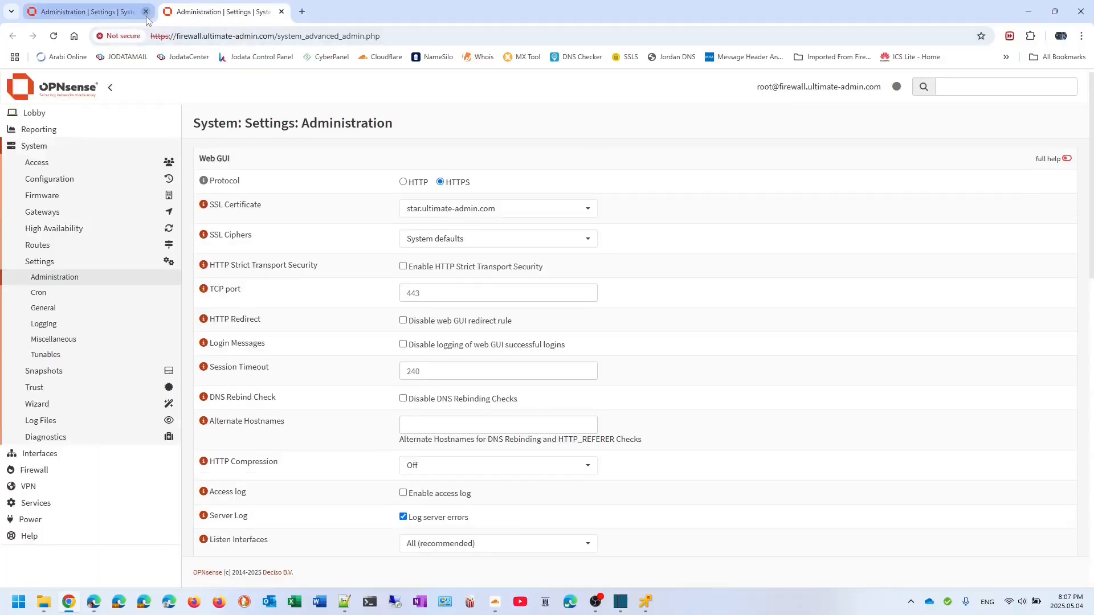
pyautogui.click(146, 12)
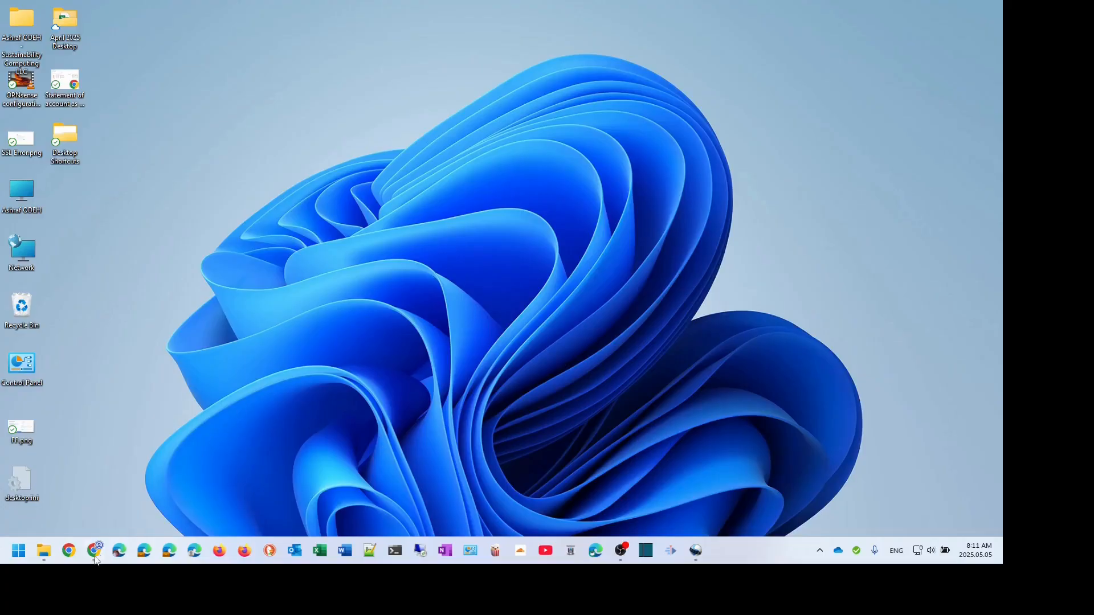
pyautogui.click(95, 559)
pyautogui.write('htt')
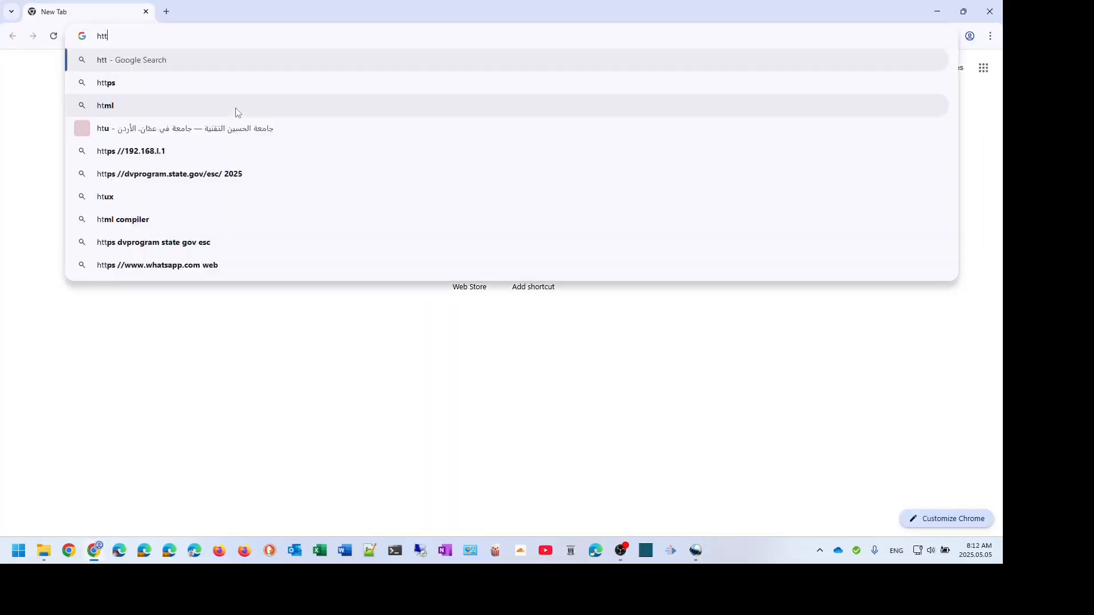
pyautogui.write('ps://firew')
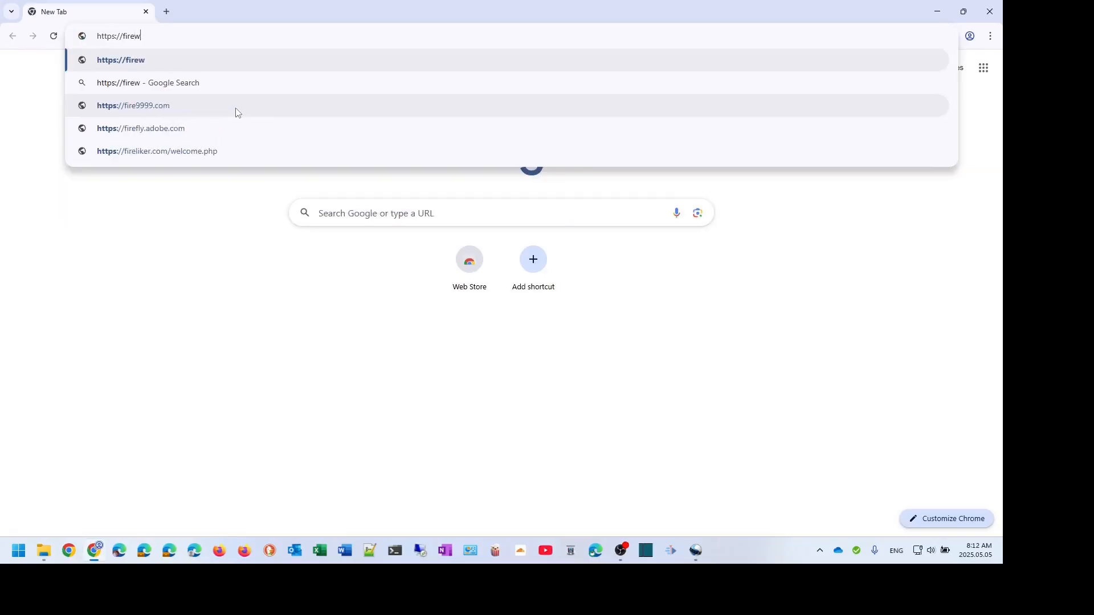
pyautogui.write('all.ul')
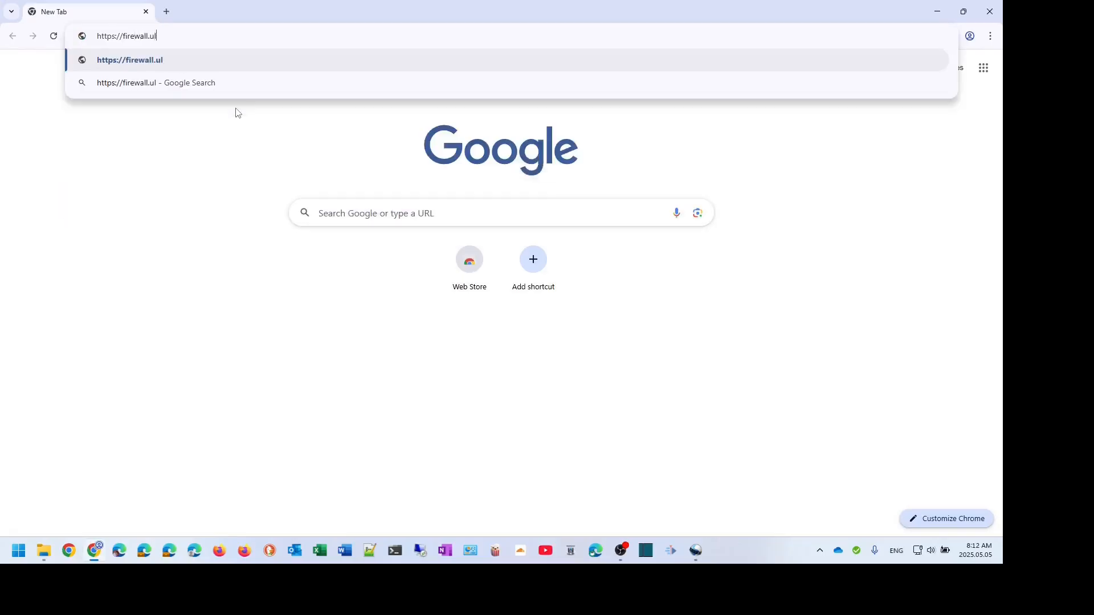
pyautogui.write('timate-admin.com')
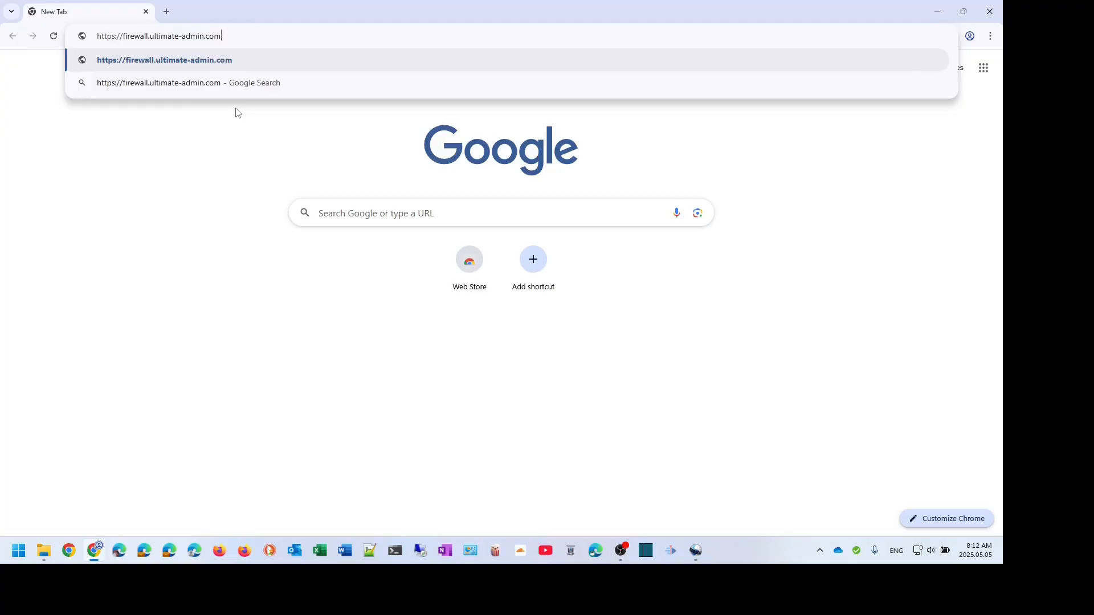
pyautogui.press('Return')
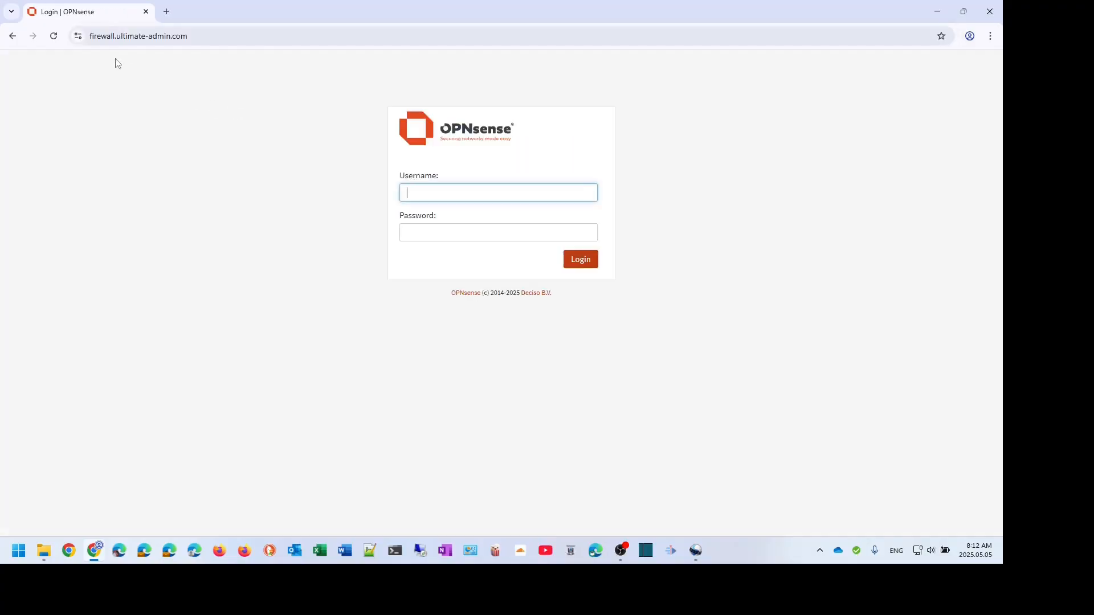
# - Verify the site's Sectigo *.ultimate-admin.com certificate is valid until May 5, 2026
pyautogui.click(79, 36)
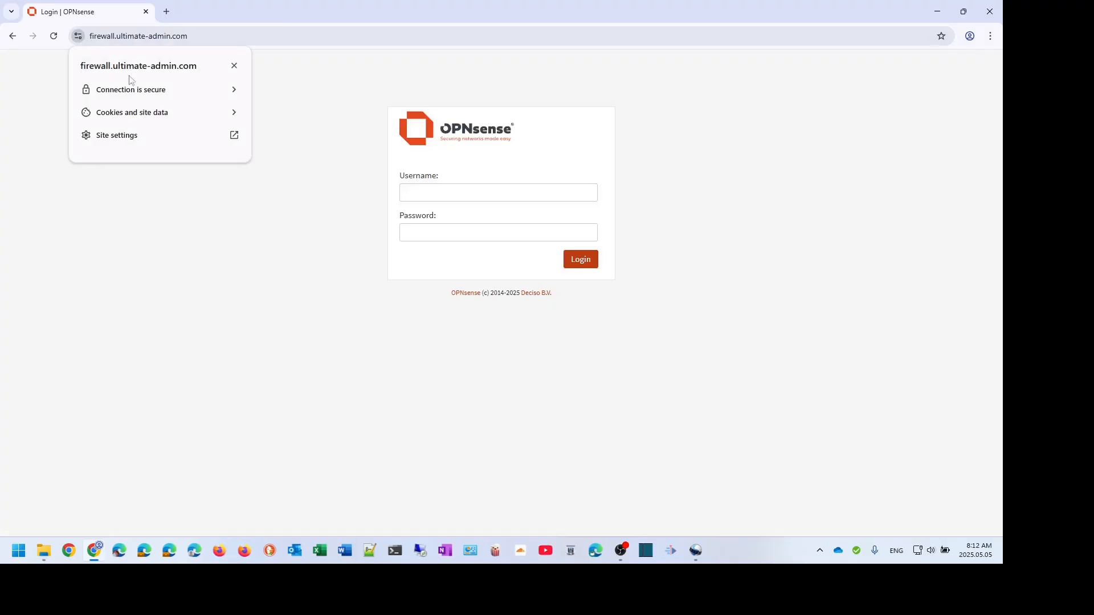
pyautogui.click(134, 90)
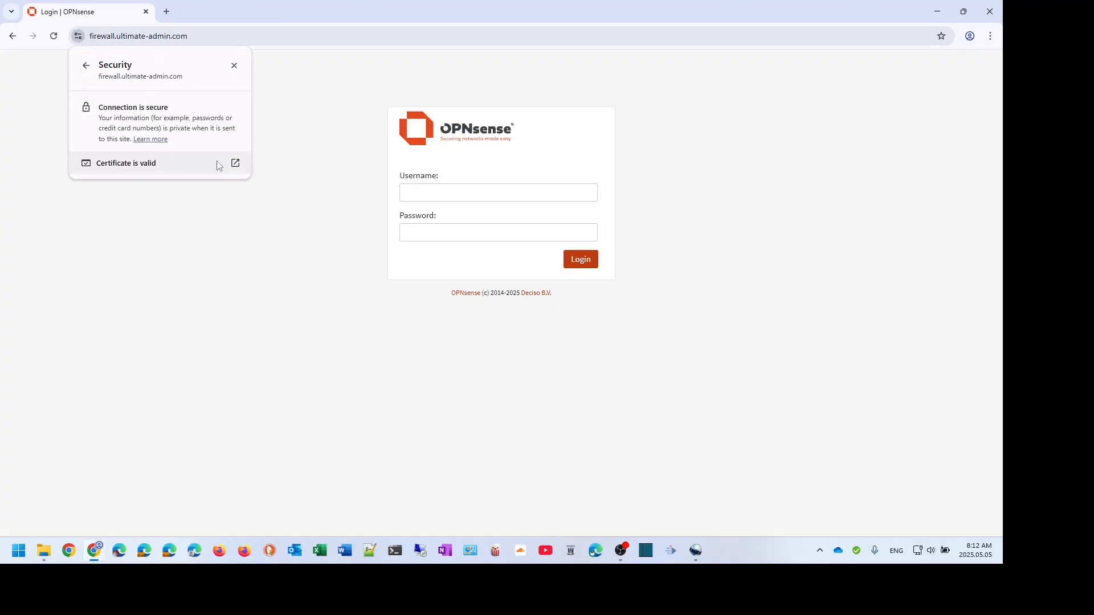
pyautogui.click(236, 164)
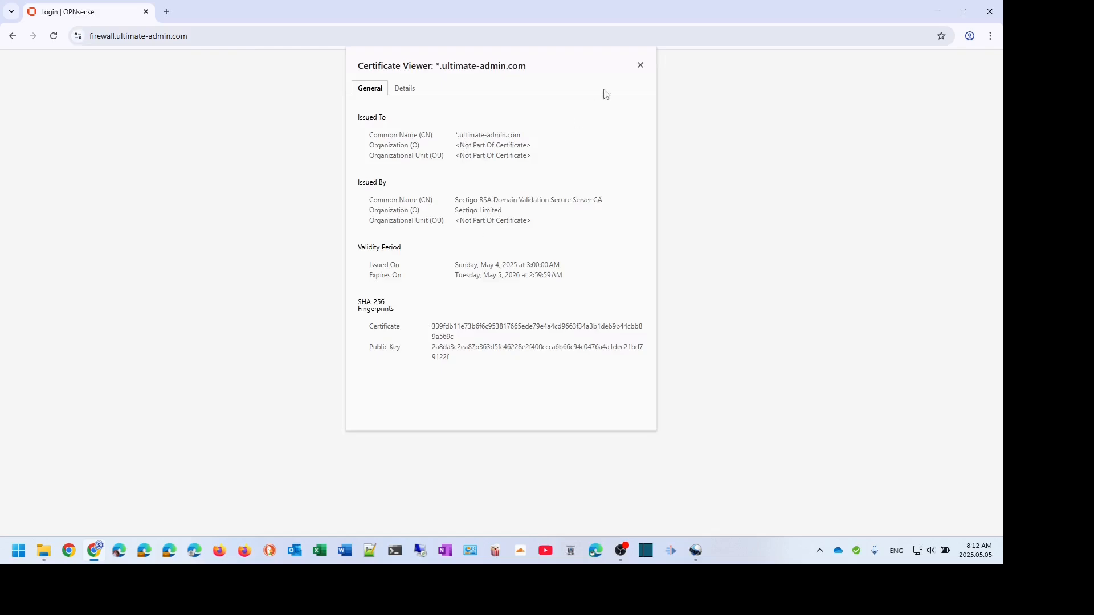
pyautogui.click(639, 66)
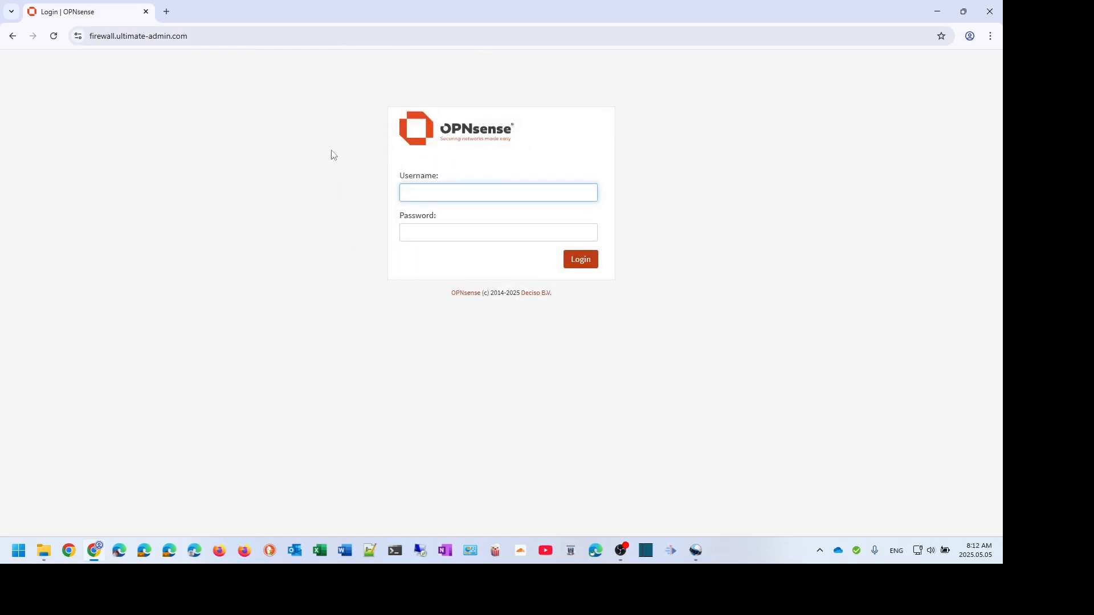